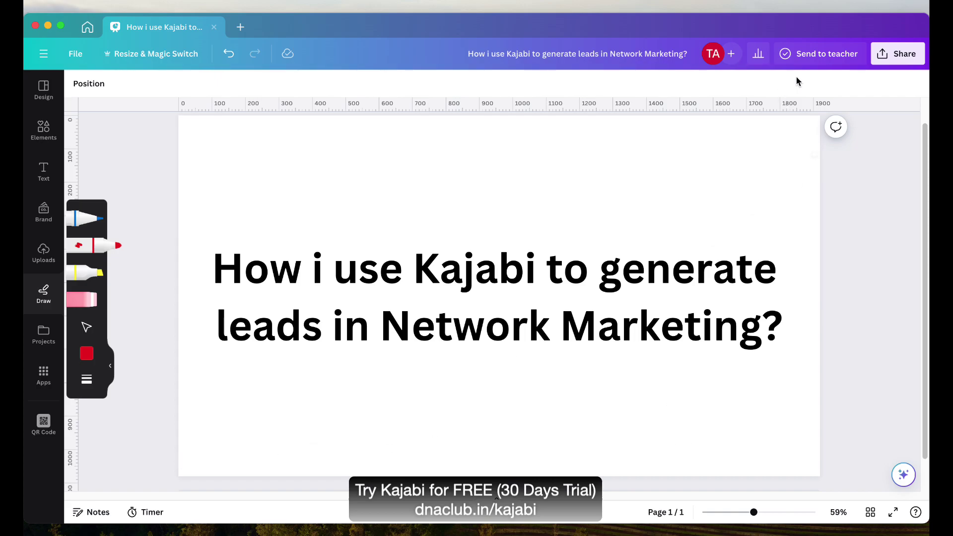
Duplicate the Kajabi lead-generation title page to create Page 2.
scroll(844, 228, "up", 2)
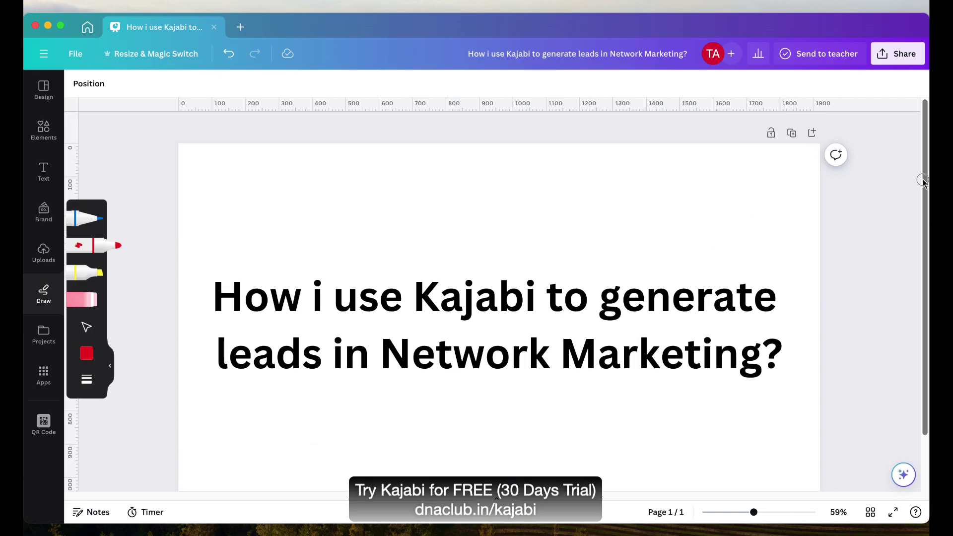
left_click(792, 133)
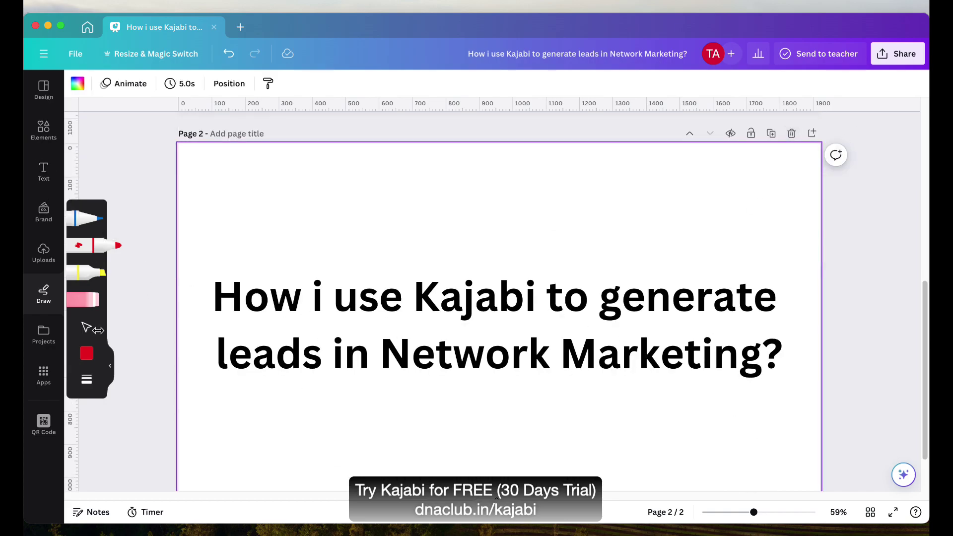
Delete the copied title text and erase the stray red dot on Page 2.
left_click(465, 321)
left_click(87, 327)
left_click(447, 325)
key("Delete")
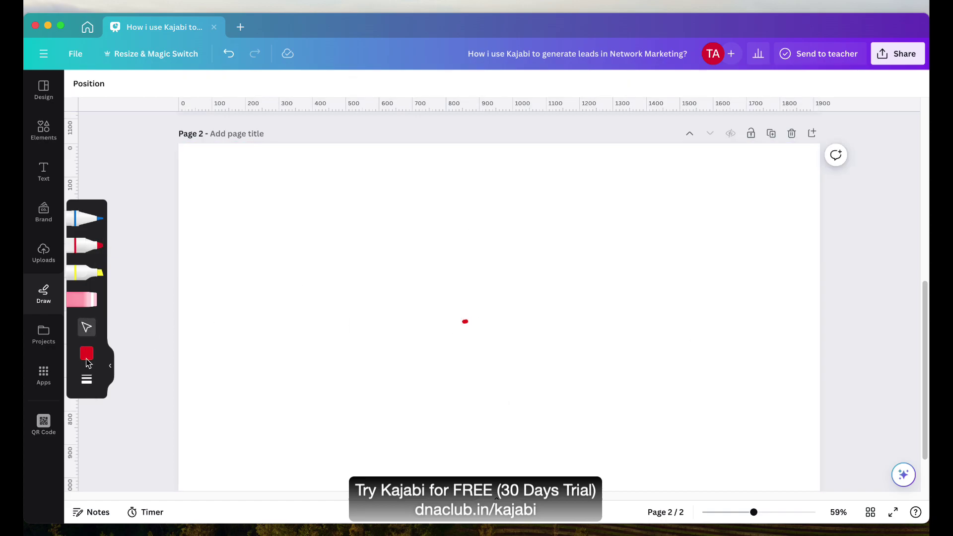
left_click(81, 299)
left_click(465, 321)
left_click(83, 243)
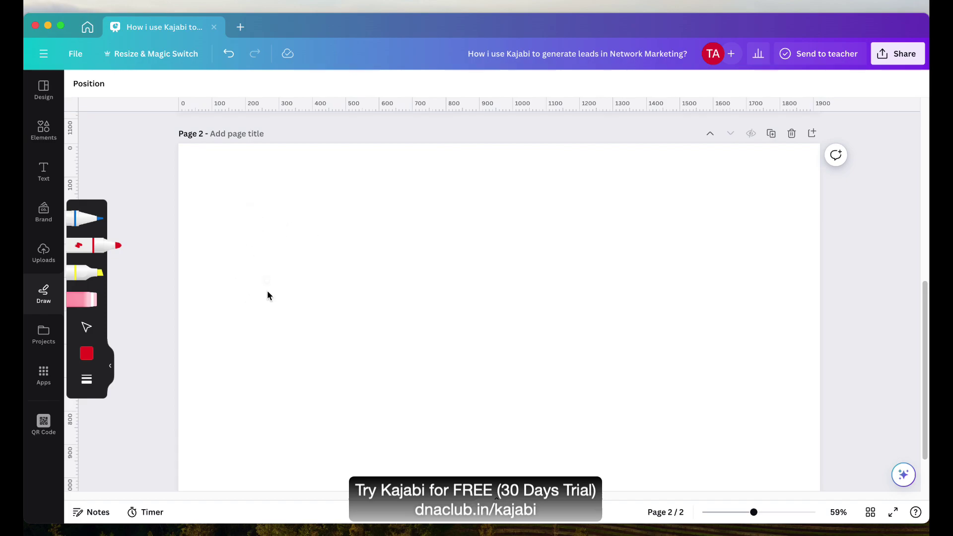
Handwrite and underline the 'Content' heading, with a down arrow to a box outline.
mouse_move(242, 164)
left_mouse_down()
mouse_move(251, 183)
mouse_move(287, 183)
mouse_move(302, 166)
mouse_move(323, 180)
mouse_move(353, 168)
mouse_move(410, 192)
mouse_move(457, 154)
mouse_move(464, 170)
mouse_move(467, 157)
mouse_move(468, 172)
mouse_move(487, 175)
left_mouse_up()
left_click_drag(381, 203, 492, 197)
left_click_drag(234, 224, 312, 211)
left_click_drag(268, 236, 267, 276)
left_click_drag(256, 263, 283, 259)
mouse_move(222, 425)
left_mouse_down()
mouse_move(227, 317)
mouse_move(237, 449)
left_mouse_up()
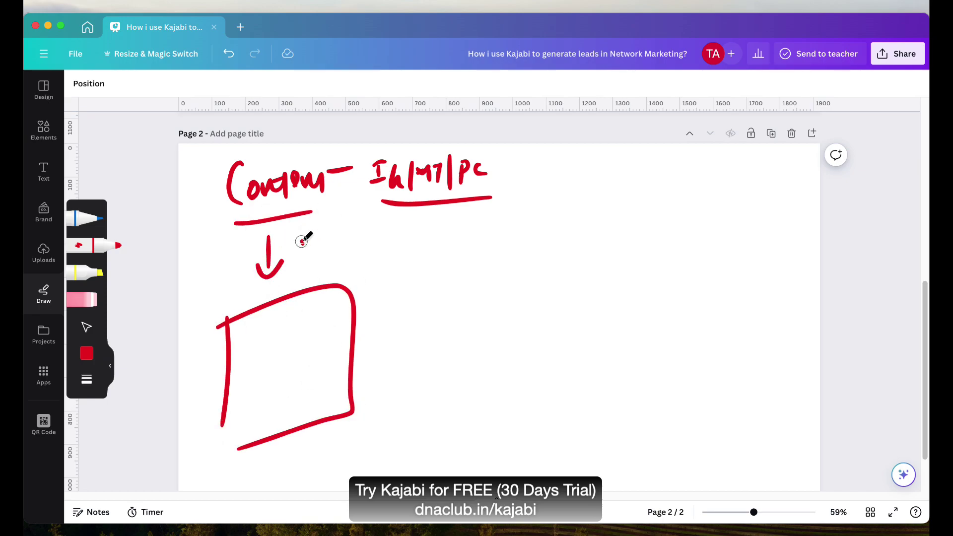
Write an underlined 'Free' beside the down arrow and label the box LP.
left_click_drag(300, 229, 300, 261)
mouse_move(299, 233)
left_mouse_down()
mouse_move(307, 227)
mouse_move(322, 242)
left_mouse_up()
left_click_drag(326, 246, 353, 229)
left_click_drag(309, 269, 334, 262)
mouse_move(261, 335)
left_mouse_down()
mouse_move(273, 366)
mouse_move(289, 355)
left_mouse_up()
Draw an arrow to a second box labelled TYP with a bracketed (WR) note.
left_click_drag(362, 337, 393, 328)
left_click_drag(387, 323, 394, 344)
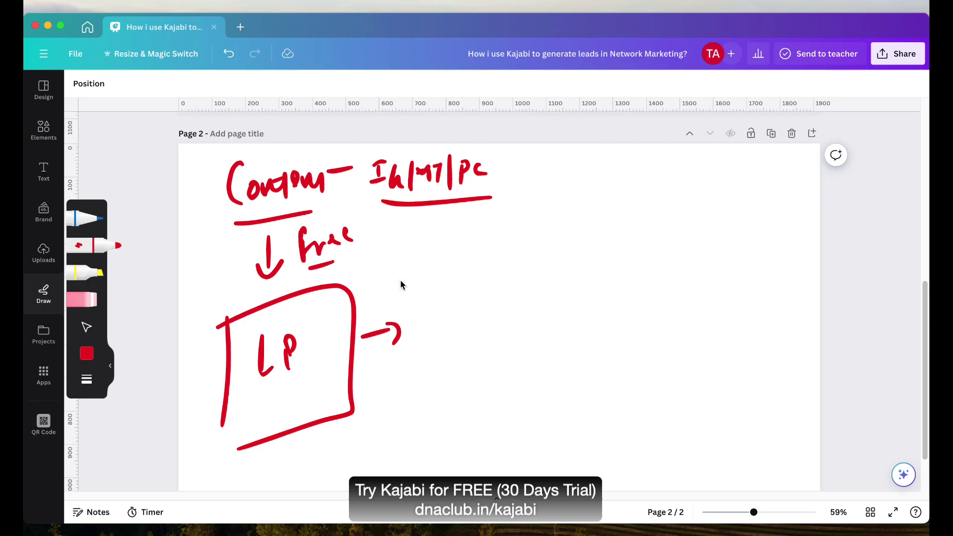
mouse_move(403, 288)
left_mouse_down()
mouse_move(403, 409)
mouse_move(436, 407)
left_mouse_up()
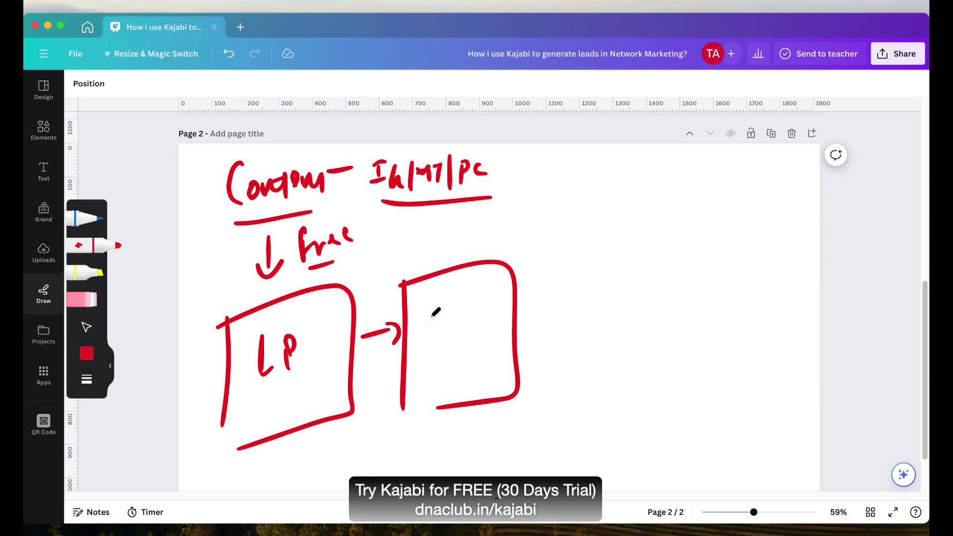
left_click_drag(419, 317, 437, 314)
mouse_move(433, 315)
left_mouse_down()
mouse_move(435, 337)
mouse_move(458, 337)
left_mouse_up()
left_click_drag(465, 338, 471, 317)
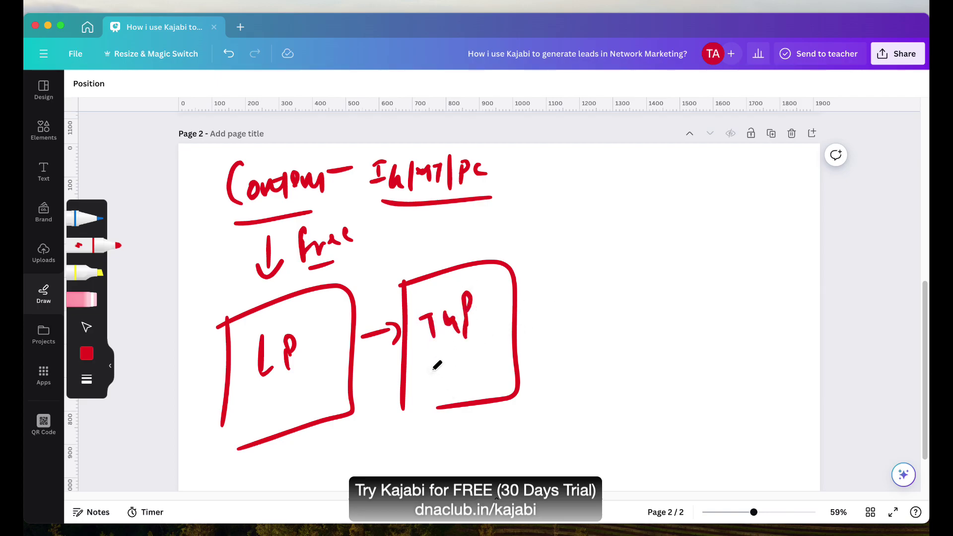
left_click_drag(427, 365, 454, 388)
left_click_drag(464, 365, 474, 386)
mouse_move(427, 358)
left_mouse_down()
mouse_move(425, 388)
mouse_move(436, 403)
left_mouse_up()
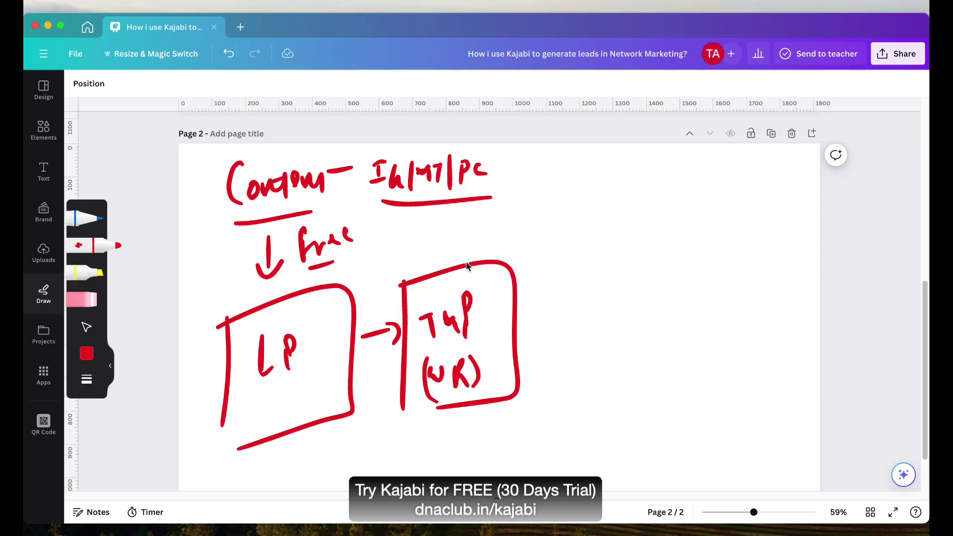
left_click_drag(446, 399, 464, 394)
Add short lines under LP and an outgoing arrow from the TYP box.
left_click_drag(255, 397, 307, 378)
left_click_drag(258, 413, 296, 401)
left_click_drag(260, 432, 310, 420)
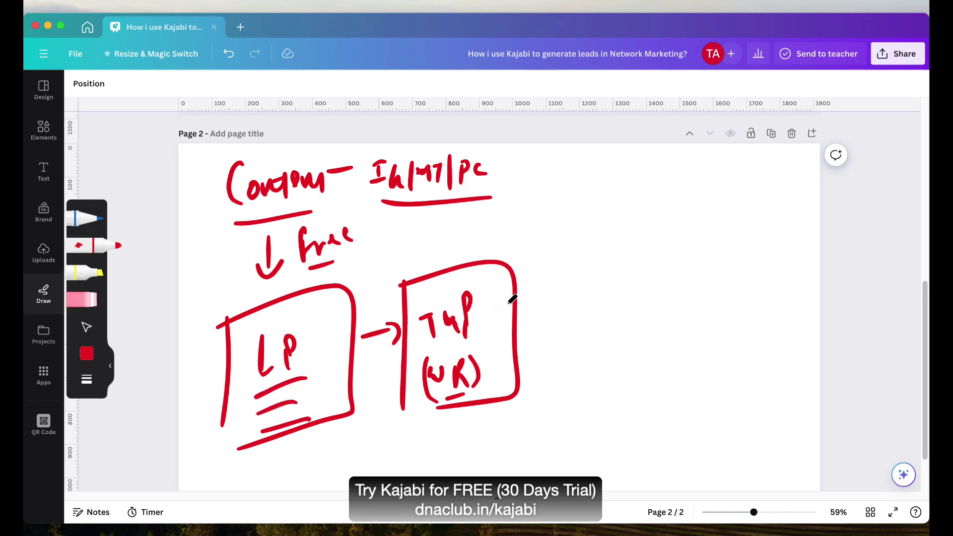
mouse_move(516, 325)
left_mouse_down()
mouse_move(525, 318)
mouse_move(552, 326)
left_mouse_up()
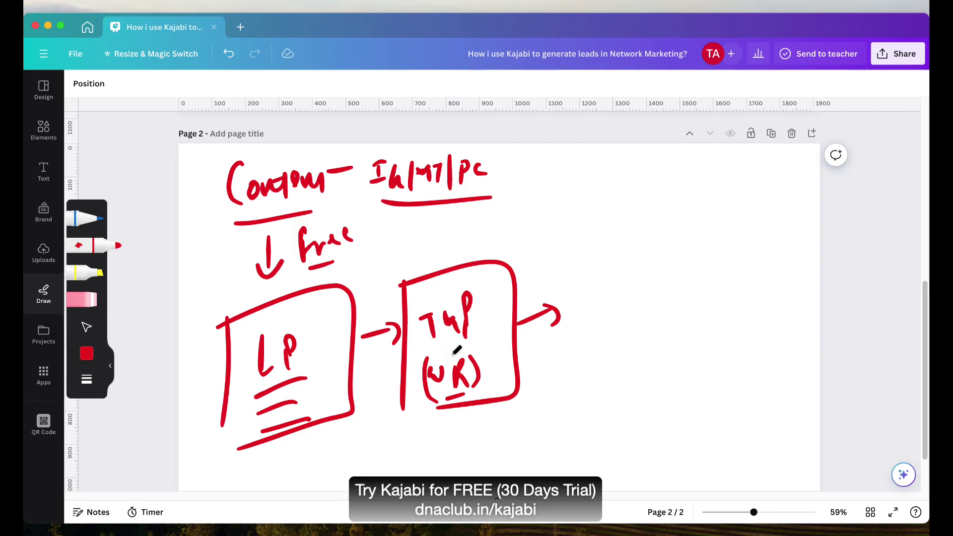
Draw a third box marked D with radiating lines and write underlined 'Sales' above it.
left_click(590, 286)
mouse_move(593, 272)
left_mouse_down()
mouse_move(597, 366)
mouse_move(613, 367)
left_mouse_up()
mouse_move(650, 310)
left_mouse_down()
mouse_move(666, 297)
mouse_move(645, 320)
left_mouse_up()
left_click_drag(718, 248, 747, 231)
left_click_drag(729, 262, 754, 253)
left_click_drag(736, 293, 758, 288)
mouse_move(737, 316)
left_mouse_down()
mouse_move(755, 311)
mouse_move(766, 334)
left_mouse_up()
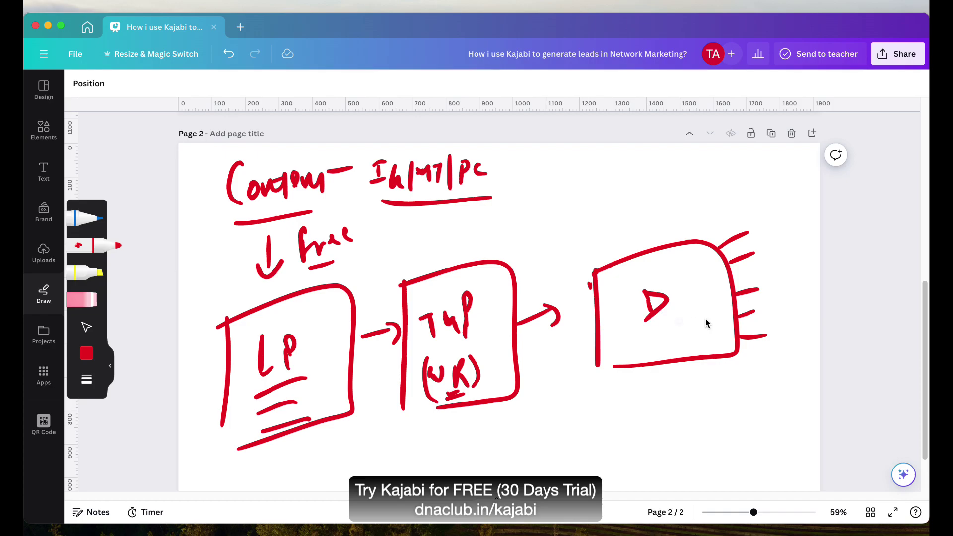
mouse_move(728, 180)
left_mouse_down()
mouse_move(714, 215)
mouse_move(751, 189)
mouse_move(782, 205)
left_mouse_up()
left_click_drag(728, 224, 769, 218)
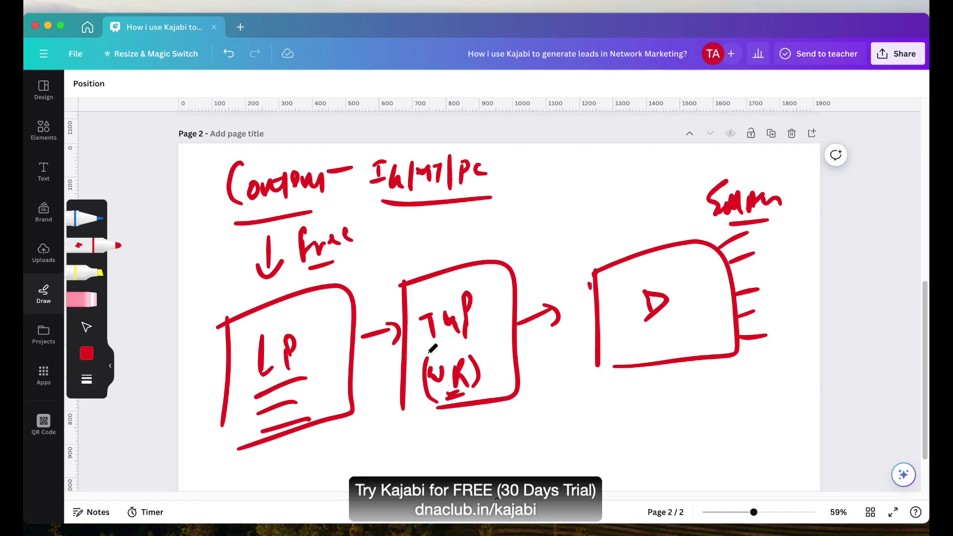
Add hatching and '(Nurturing Growth)' below the boxes, and bracket the Sales label.
left_click_drag(343, 430, 340, 474)
mouse_move(355, 425)
left_mouse_down()
mouse_move(358, 461)
mouse_move(373, 459)
left_mouse_up()
mouse_move(376, 417)
left_mouse_down()
mouse_move(390, 438)
mouse_move(407, 430)
left_mouse_up()
mouse_move(422, 467)
left_mouse_down()
mouse_move(437, 448)
mouse_move(466, 449)
mouse_move(489, 435)
mouse_move(548, 451)
mouse_move(599, 431)
mouse_move(613, 454)
left_mouse_up()
left_click_drag(477, 475, 597, 453)
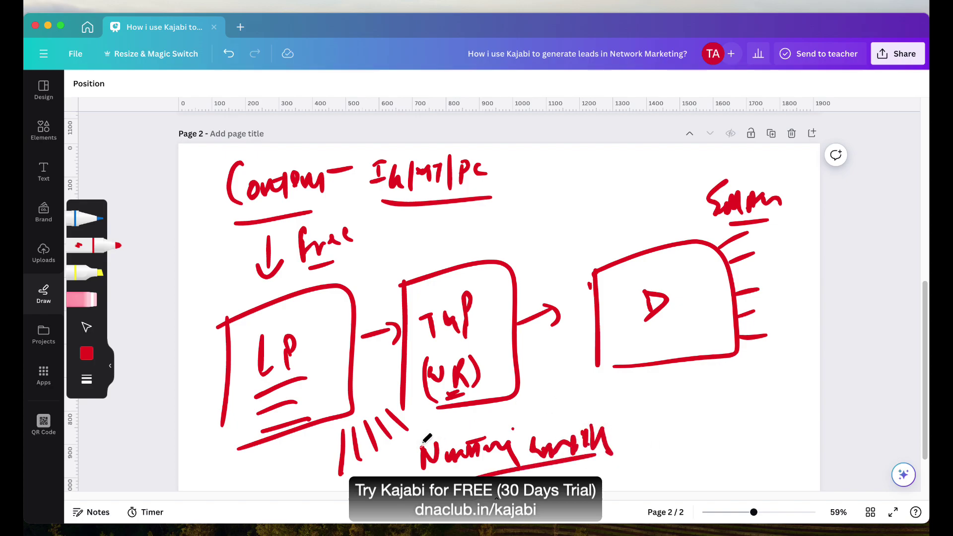
left_click_drag(422, 437, 420, 475)
left_click_drag(604, 413, 615, 462)
left_click_drag(718, 167, 716, 229)
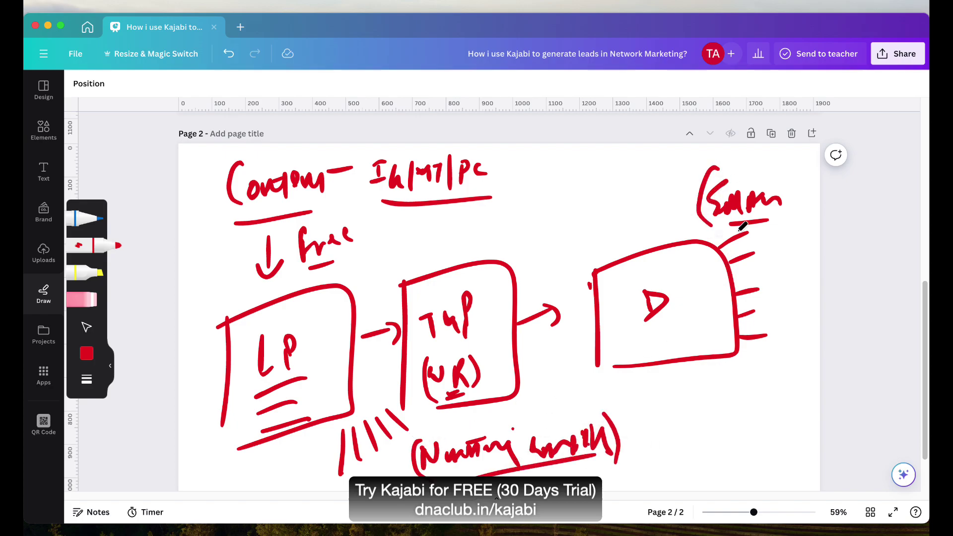
left_click_drag(780, 167, 782, 225)
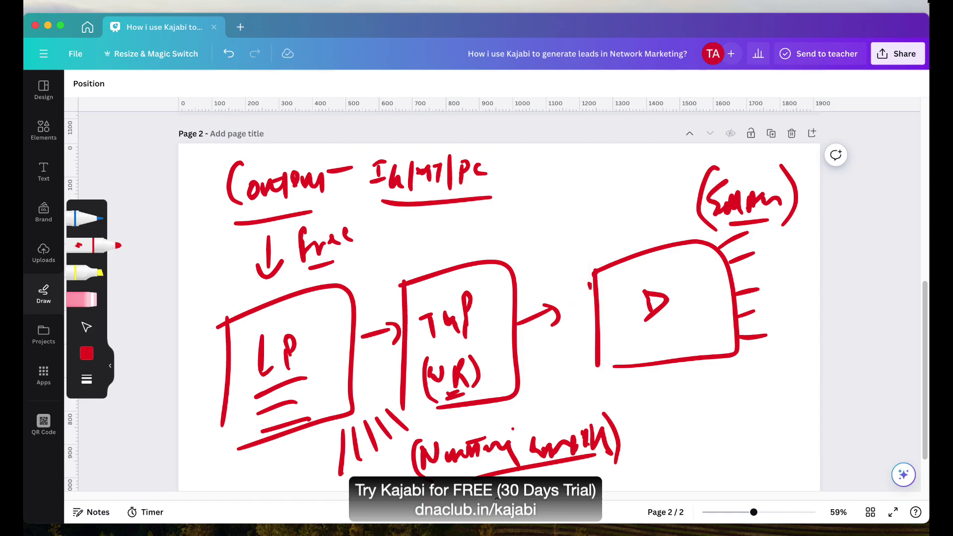
Load dnaclub.in/kajabi in a new Chrome tab to reach Kajabi's 30-day trial page.
key("super+Tab")
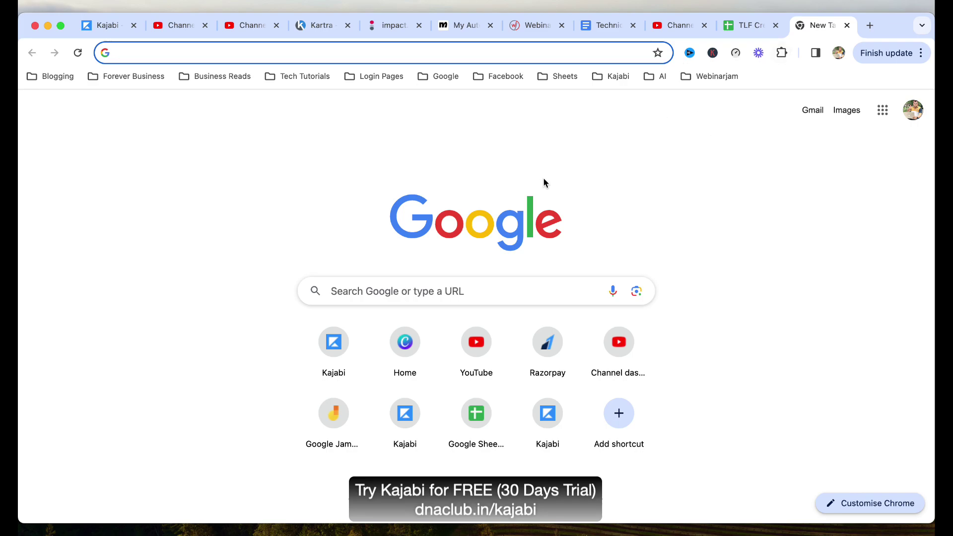
type("dnaclub.in/")
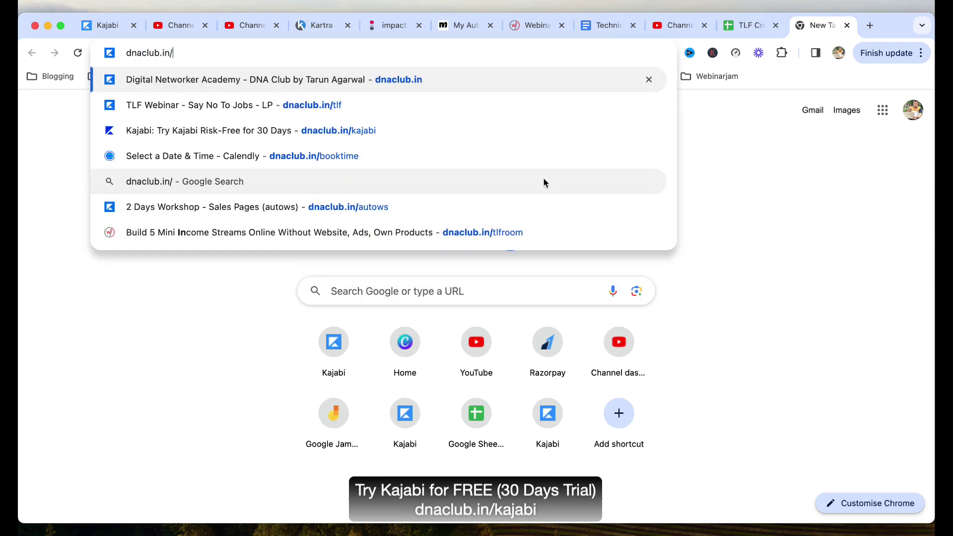
type("kajabi")
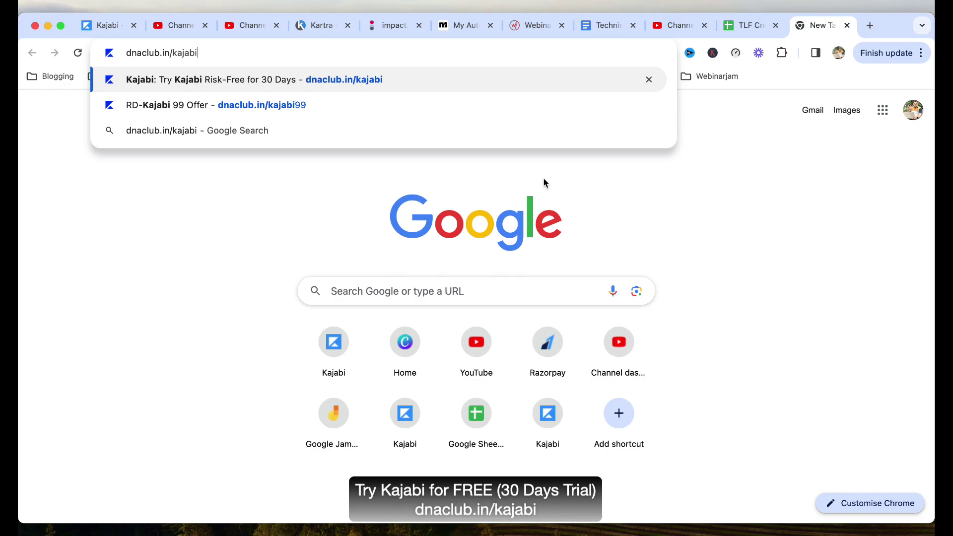
key("Return")
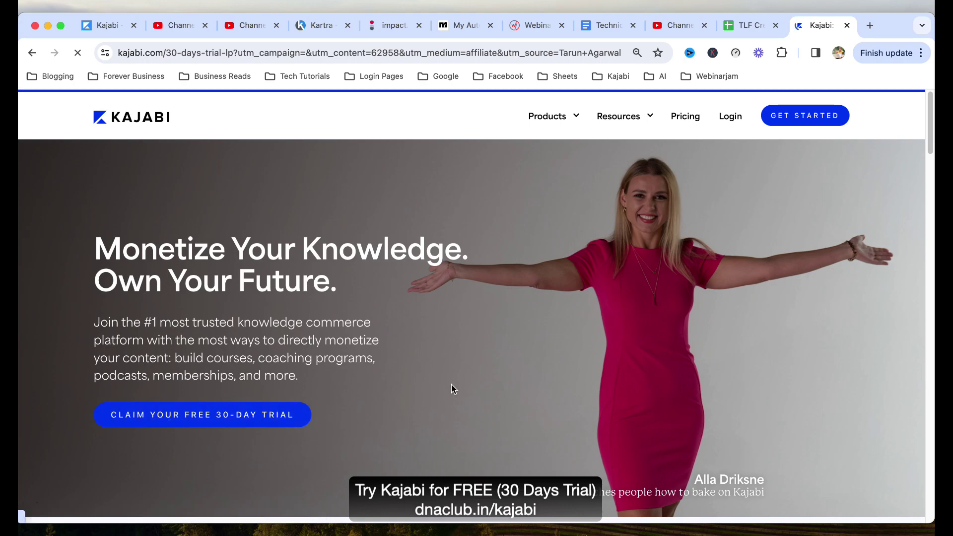
left_click(350, 49)
type("dnaclub.in/t")
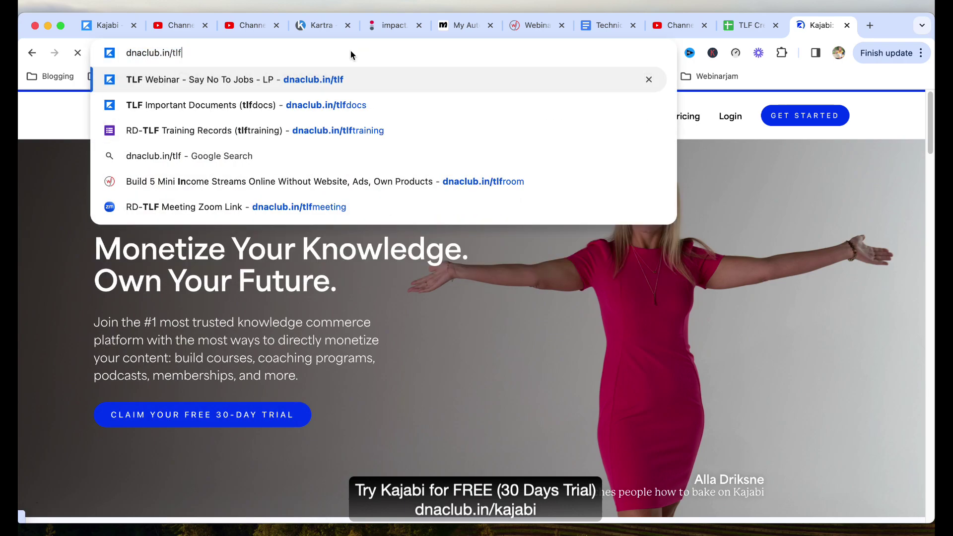
key("BackSpace")
type("kajab")
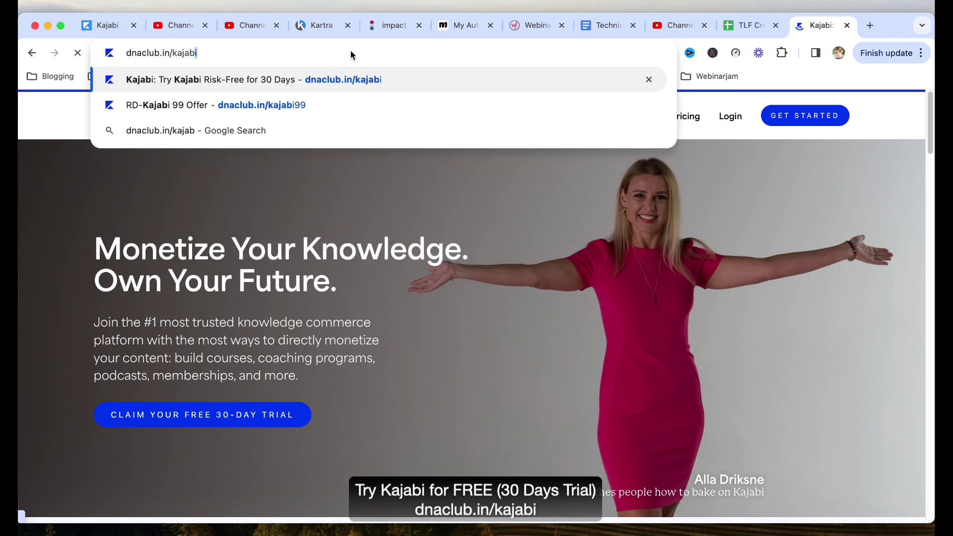
type("i")
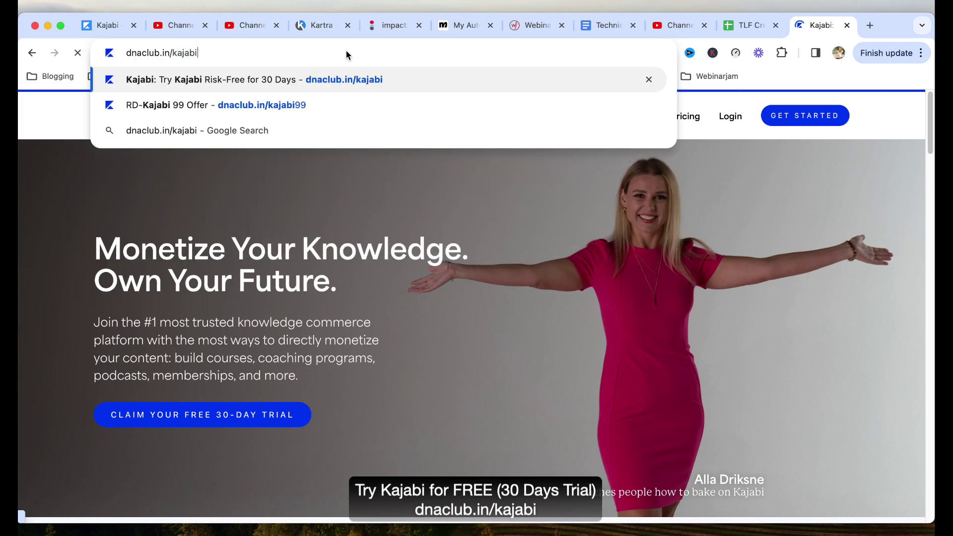
key("Return")
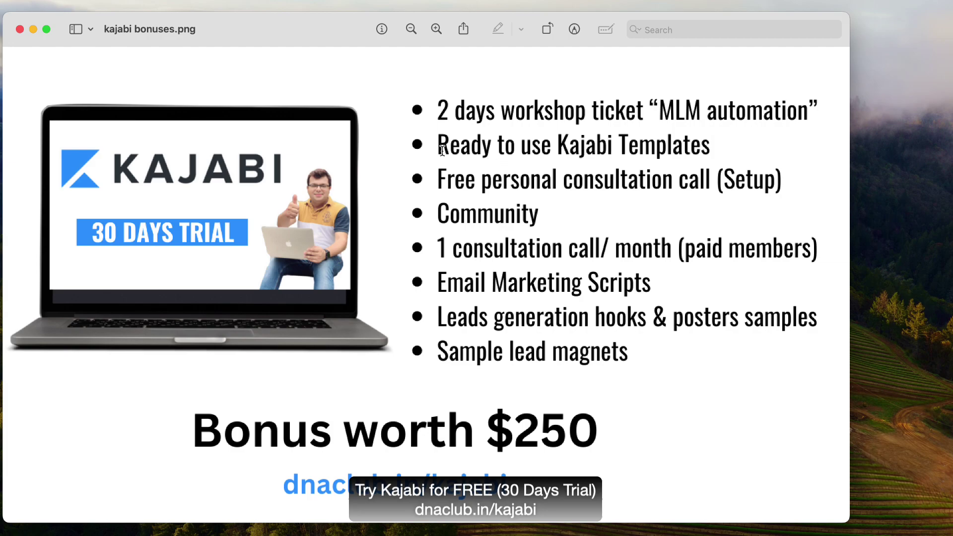
Highlight the bonuses: Kajabi templates, consultation calls, Community, email scripts, lead hooks and posters.
left_click_drag(441, 150, 731, 145)
left_click(730, 143)
left_click_drag(439, 185, 762, 169)
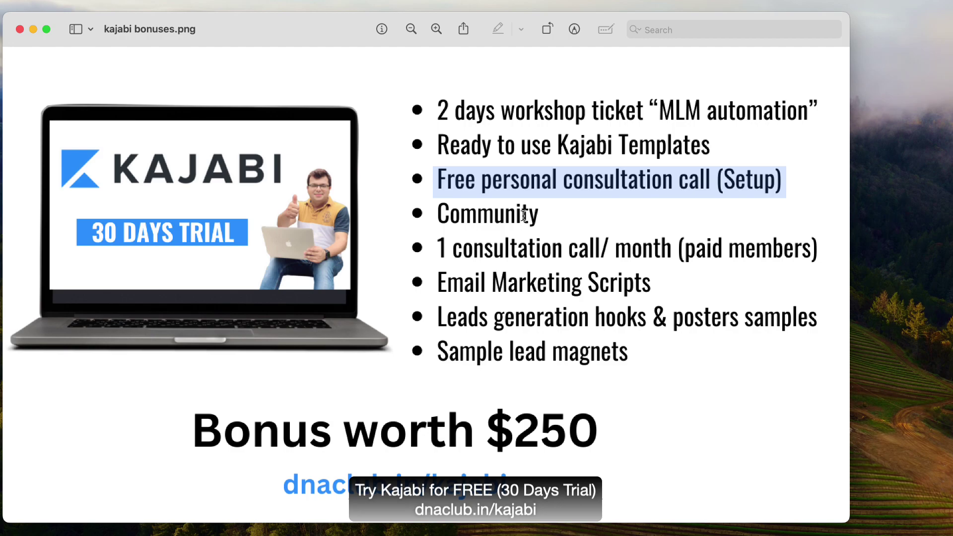
double_click(486, 218)
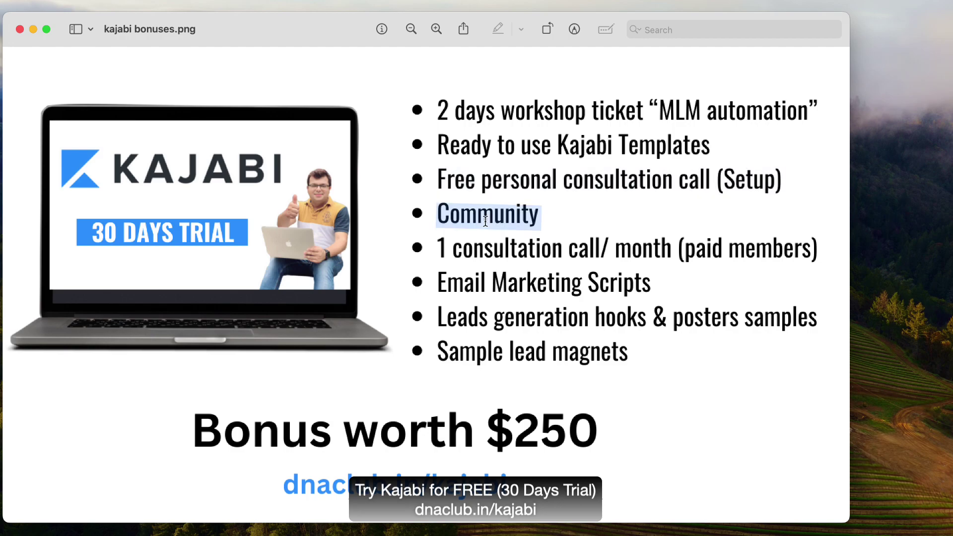
left_click(560, 209)
left_click_drag(437, 237, 818, 237)
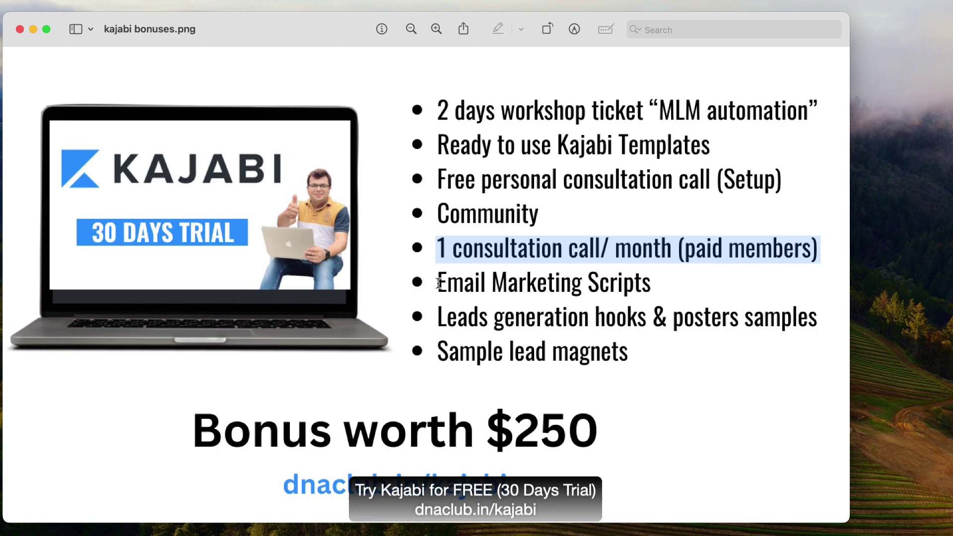
left_click_drag(438, 283, 661, 283)
left_click_drag(496, 317, 730, 313)
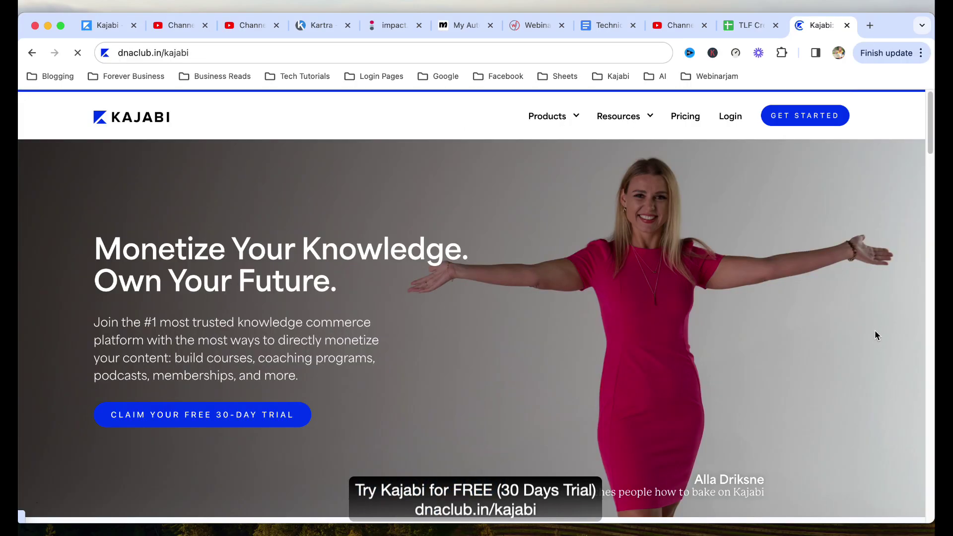
Load the dnaclub.in/tlf webinar sign-up page.
left_click(252, 56)
type("dna")
key("Right")
key("BackSpace")
key("BackSpace")
key("BackSpace")
key("BackSpace")
key("BackSpace")
key("BackSpace")
type("tlf")
key("Return")
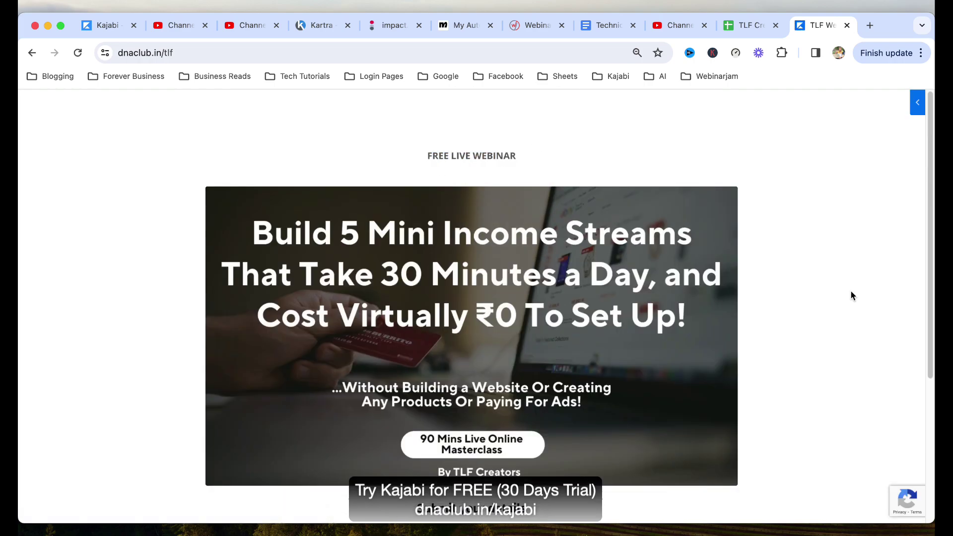
Review the sign-up form, then return to the Kajabi landing pages list.
scroll(850, 293, "down", 5)
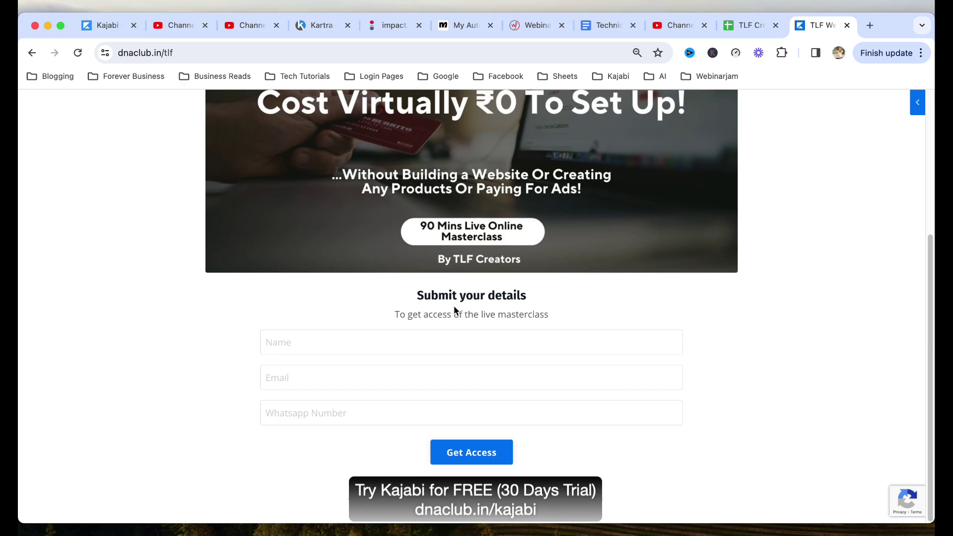
scroll(493, 216, "up", 5)
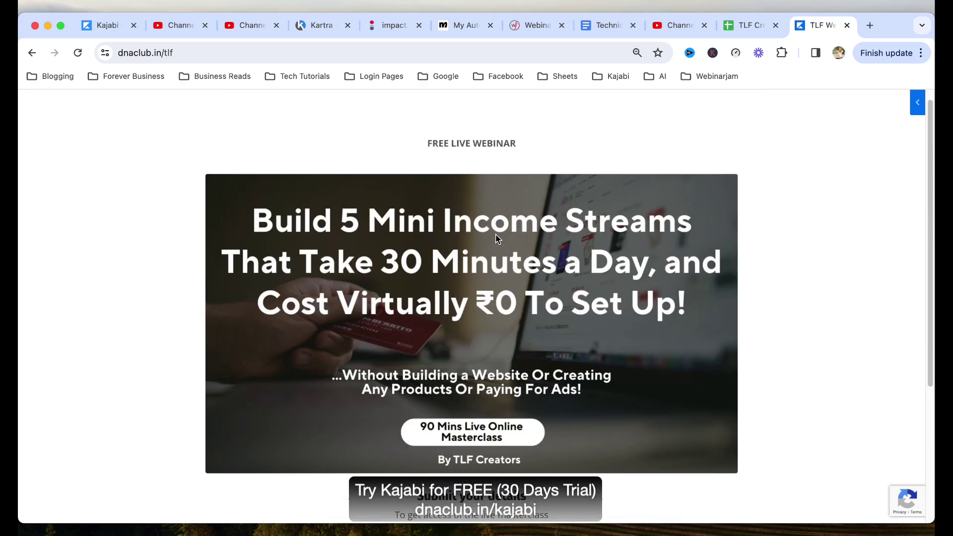
scroll(478, 271, "down", 5)
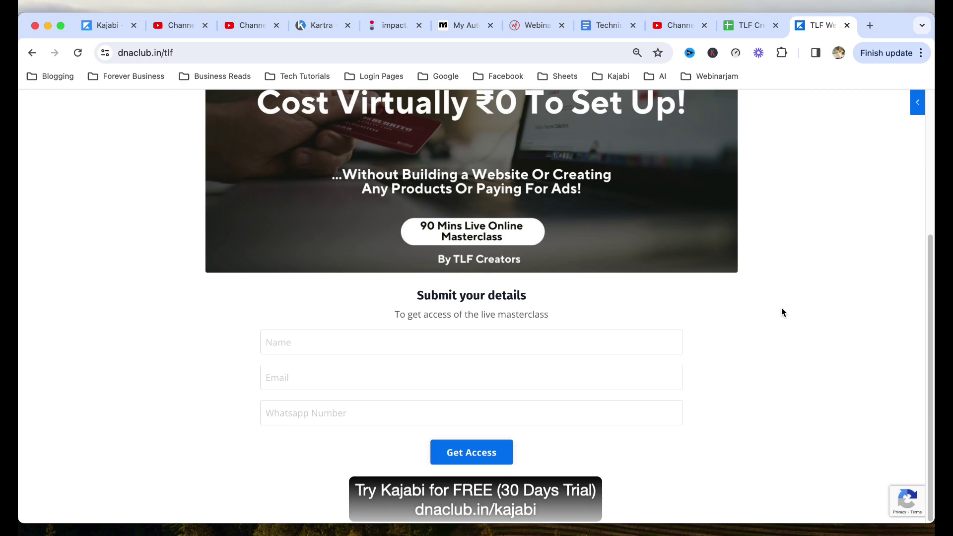
scroll(107, 162, "up", 5)
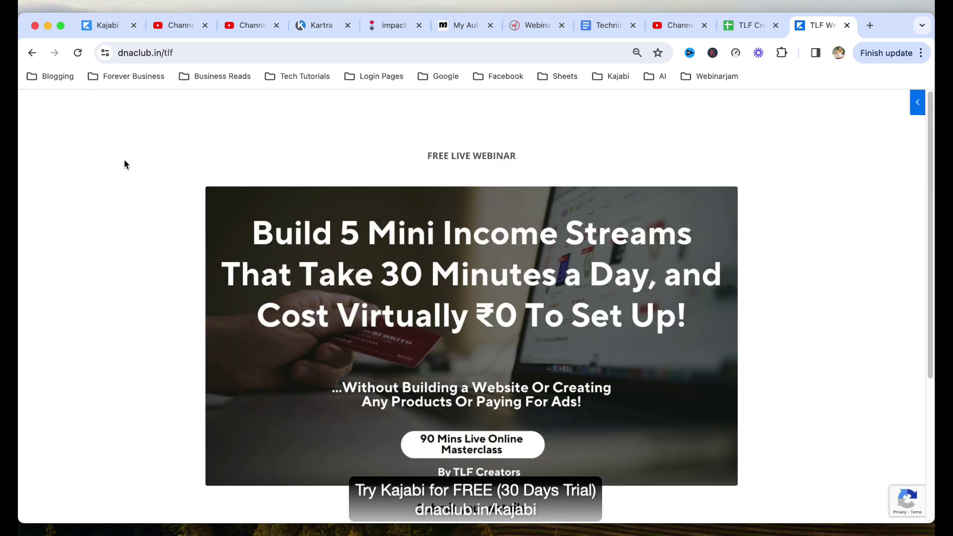
left_click(110, 25)
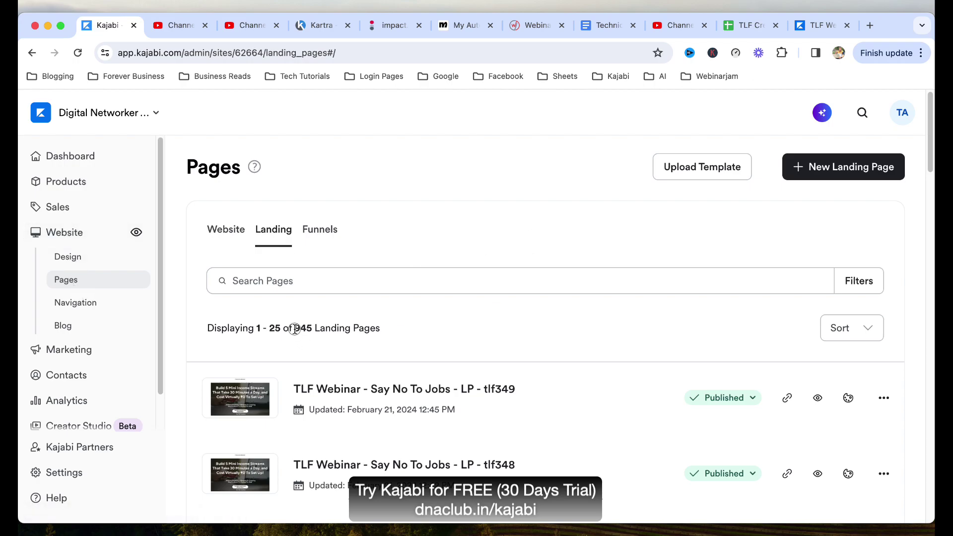
left_click_drag(295, 328, 385, 330)
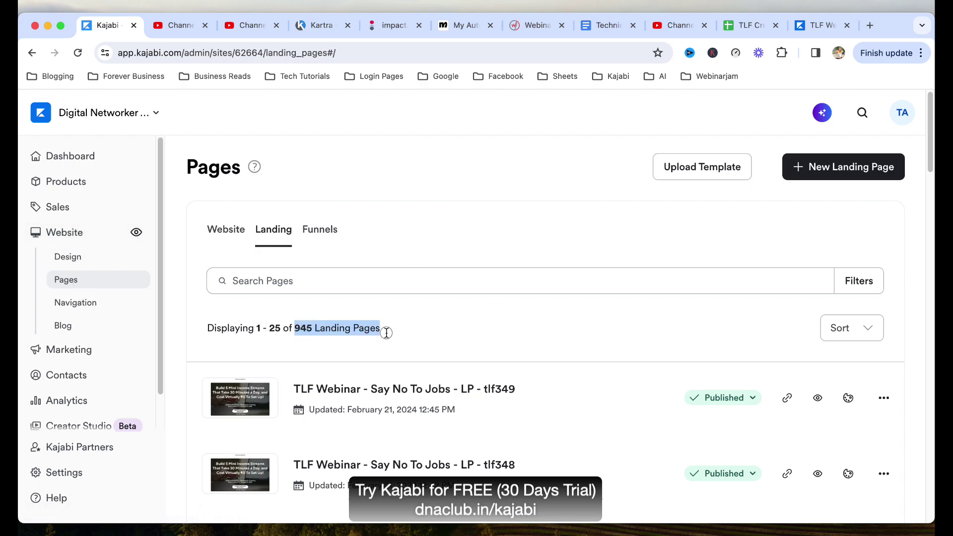
left_click(512, 240)
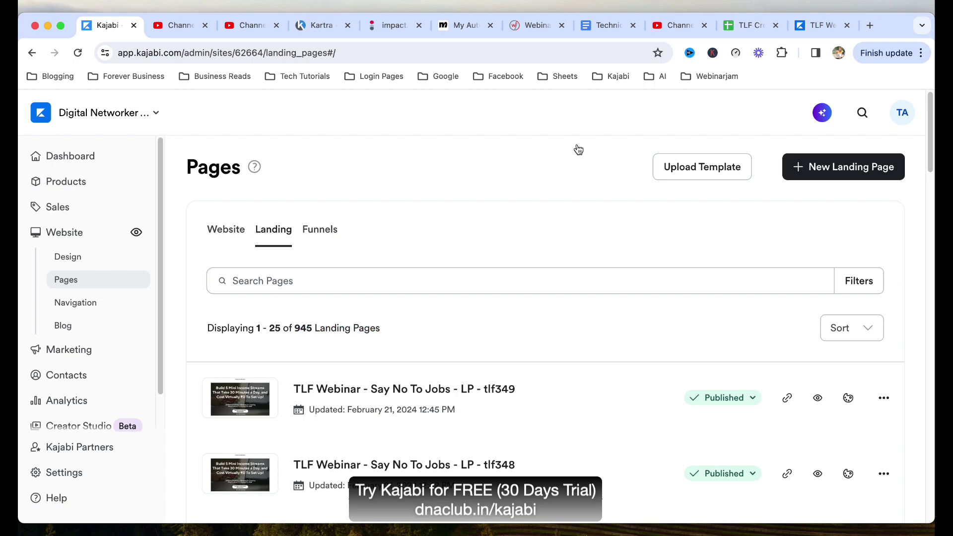
Open the TLF Creators Funnels List sheet and scroll to its latest rows.
left_click(744, 26)
left_click(440, 326)
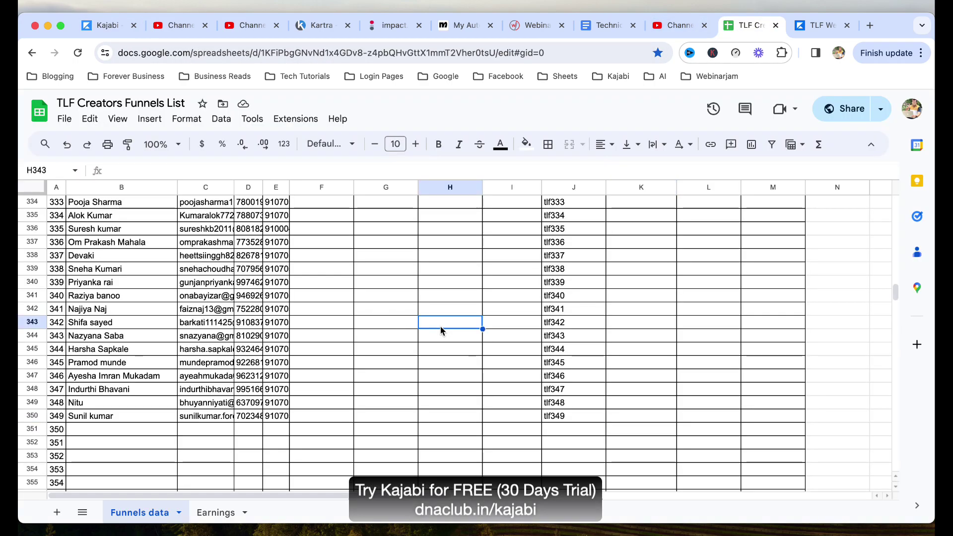
scroll(440, 329, "up", 20)
scroll(440, 330, "down", 20)
scroll(440, 329, "down", 5)
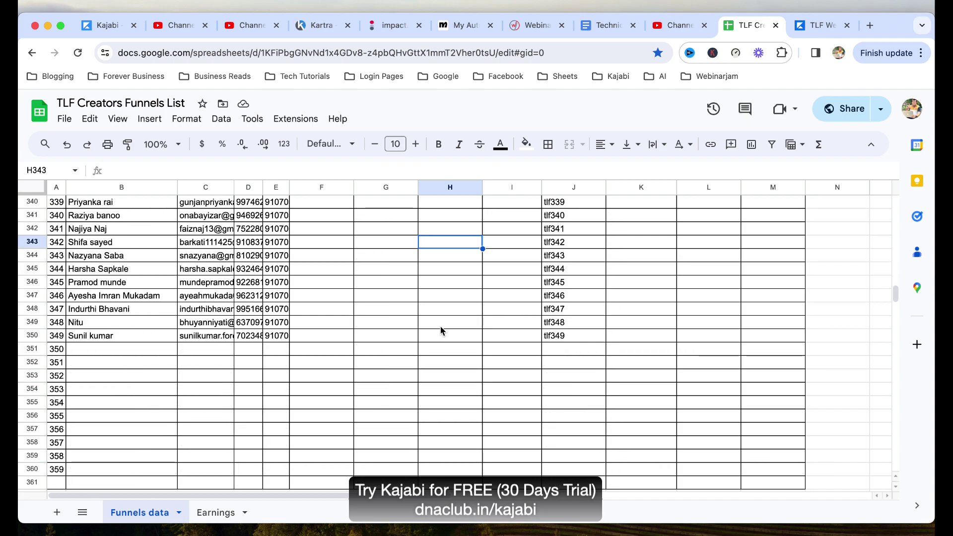
scroll(440, 329, "up", 1)
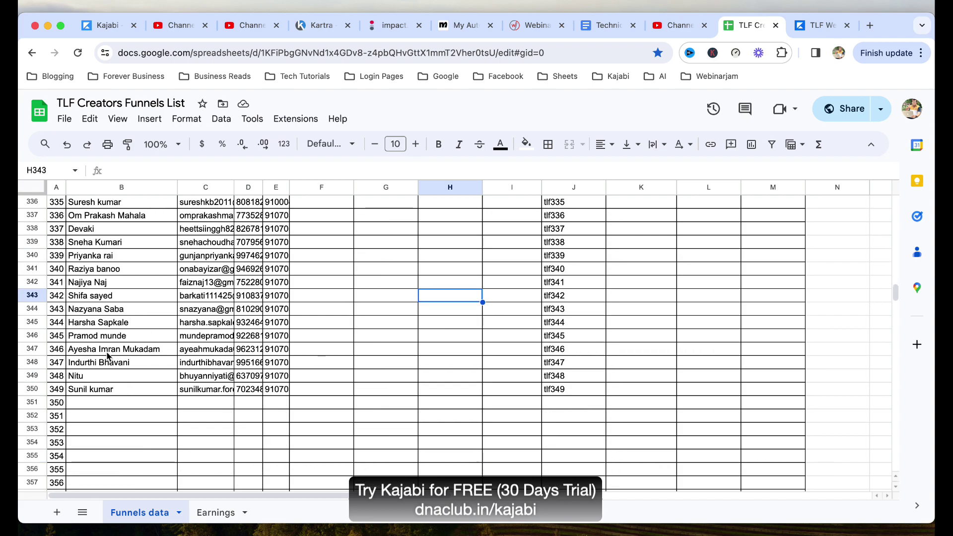
Point out the member details in B344:E350 and funnel code tlf349 in J350.
left_click(130, 314)
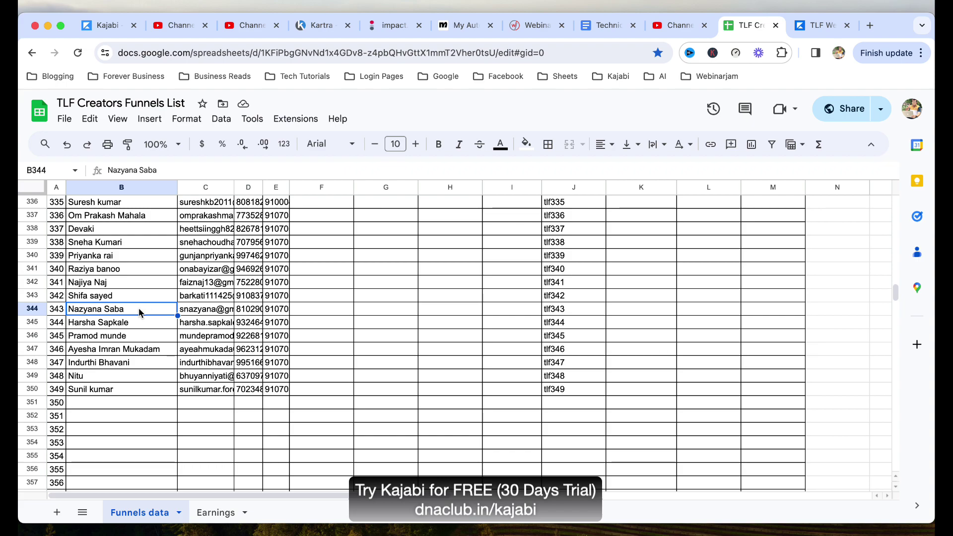
left_click_drag(139, 312, 279, 397)
left_click_drag(390, 376, 393, 366)
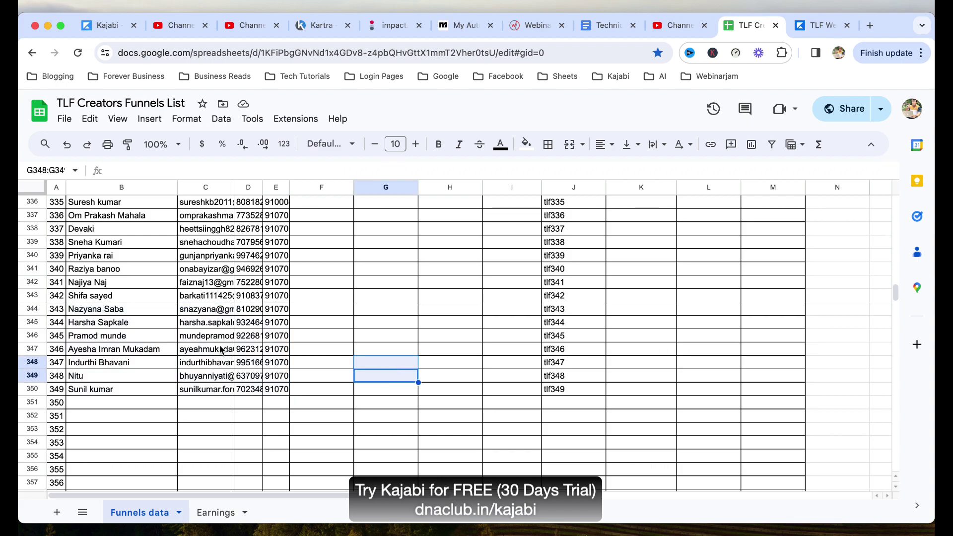
left_click(575, 392)
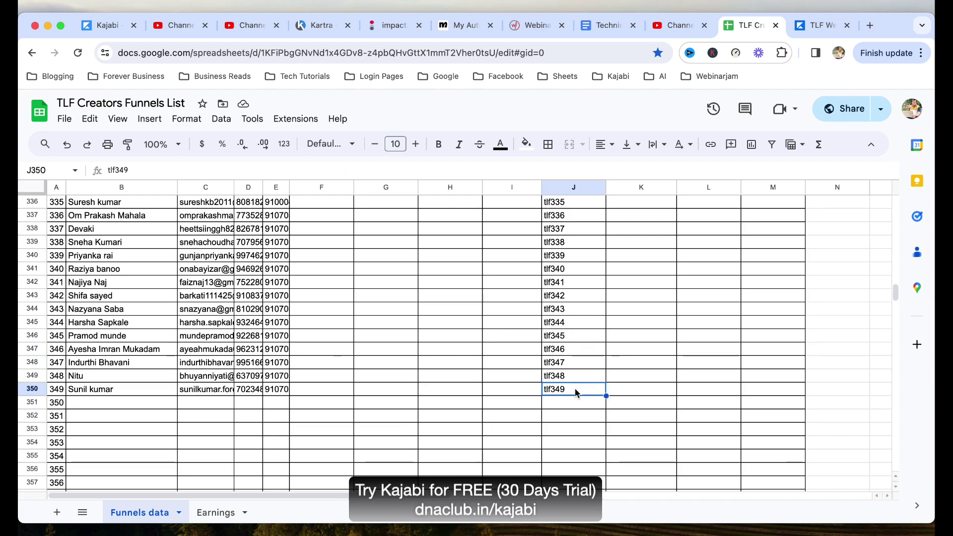
left_click(128, 392)
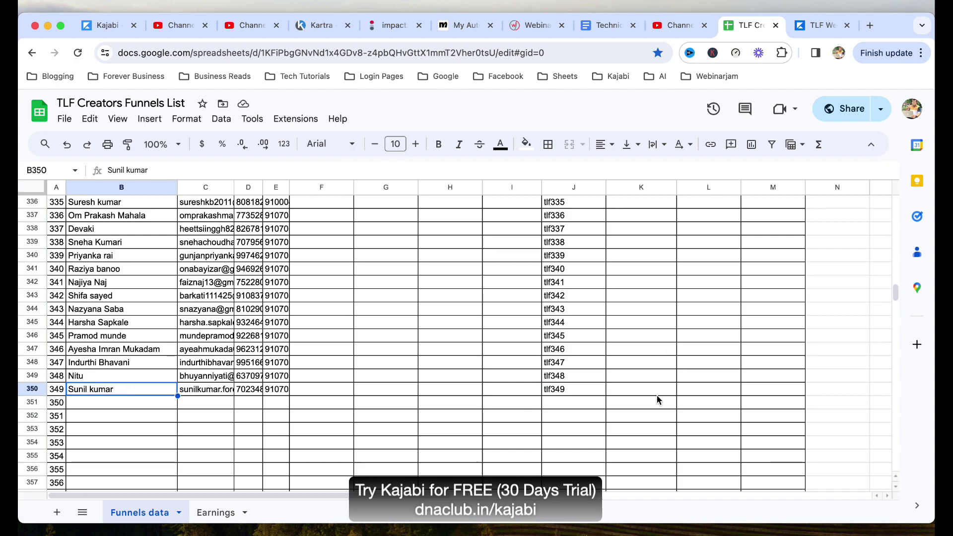
left_click(571, 394)
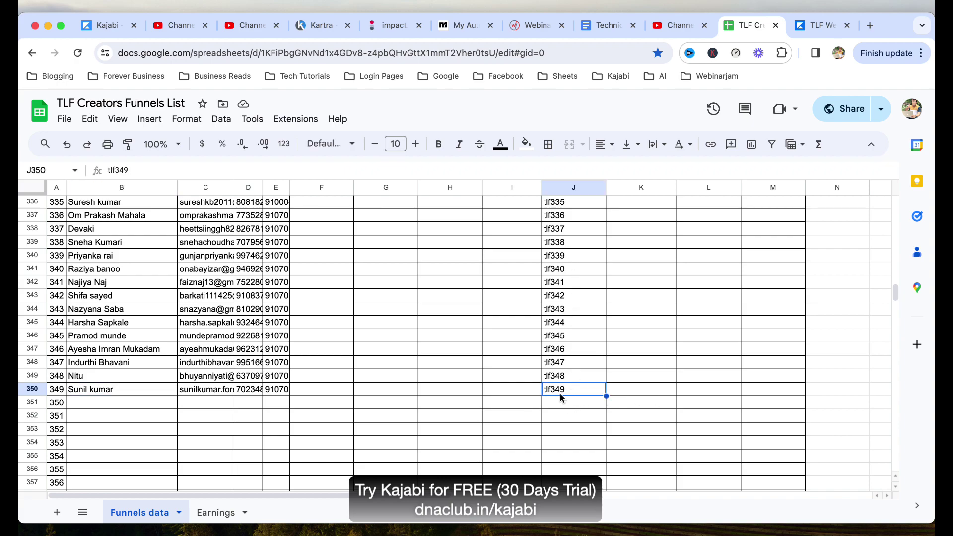
Load dnaclub.in/tlf349 and scroll through its Name, Email and Whatsapp sign-up form.
left_click(821, 26)
left_click(201, 53)
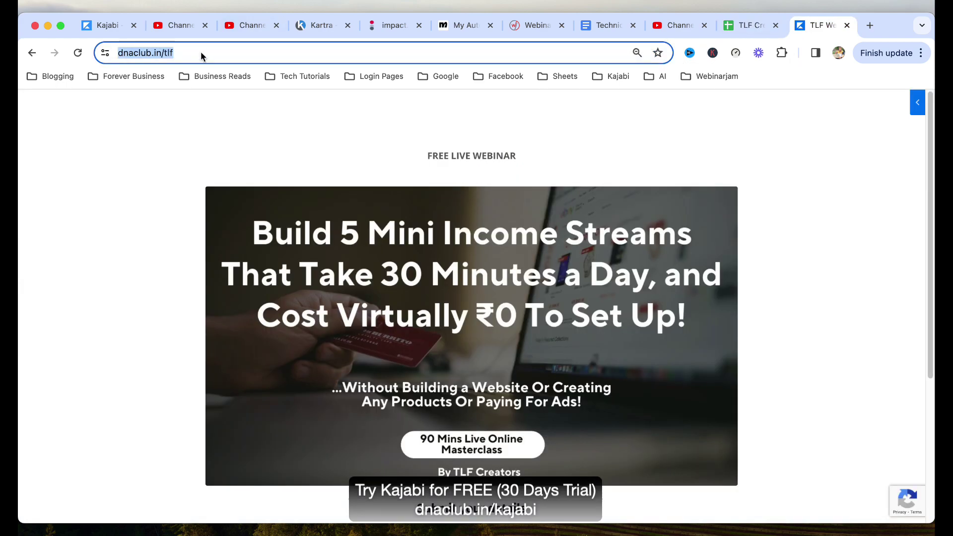
left_click(201, 54)
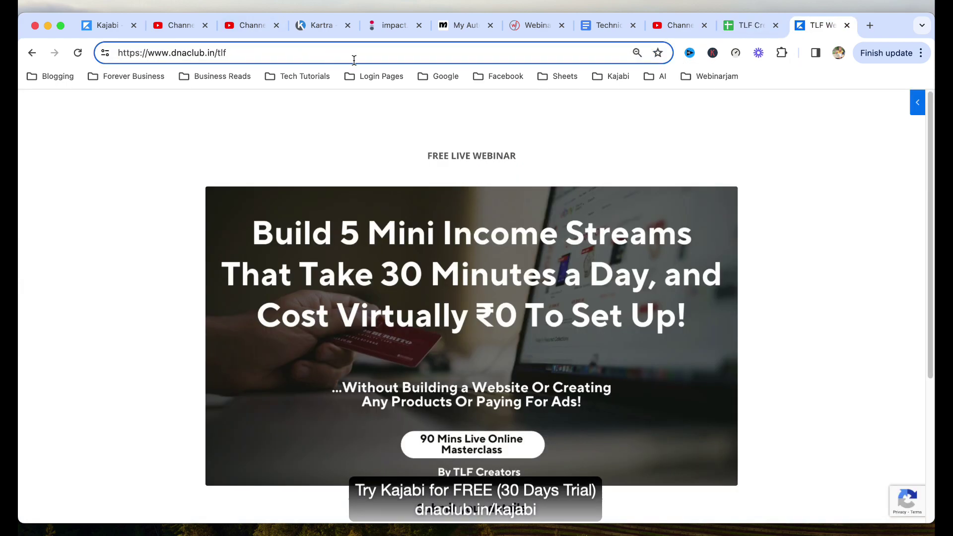
type("349")
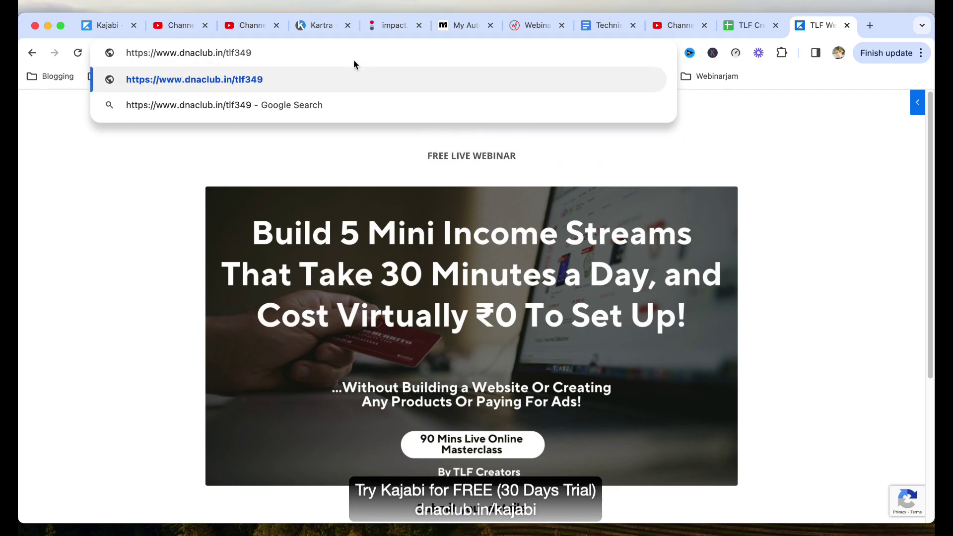
key("Return")
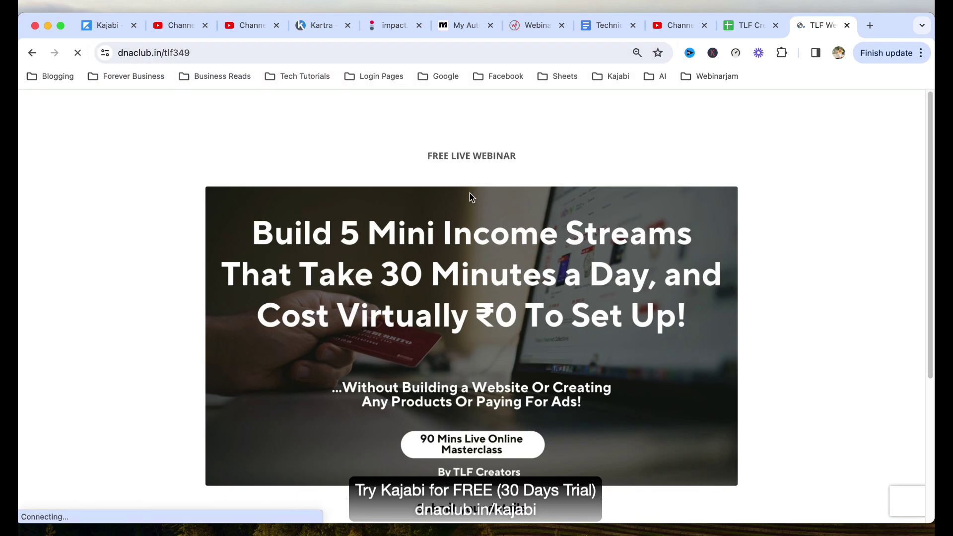
scroll(791, 249, "down", 3)
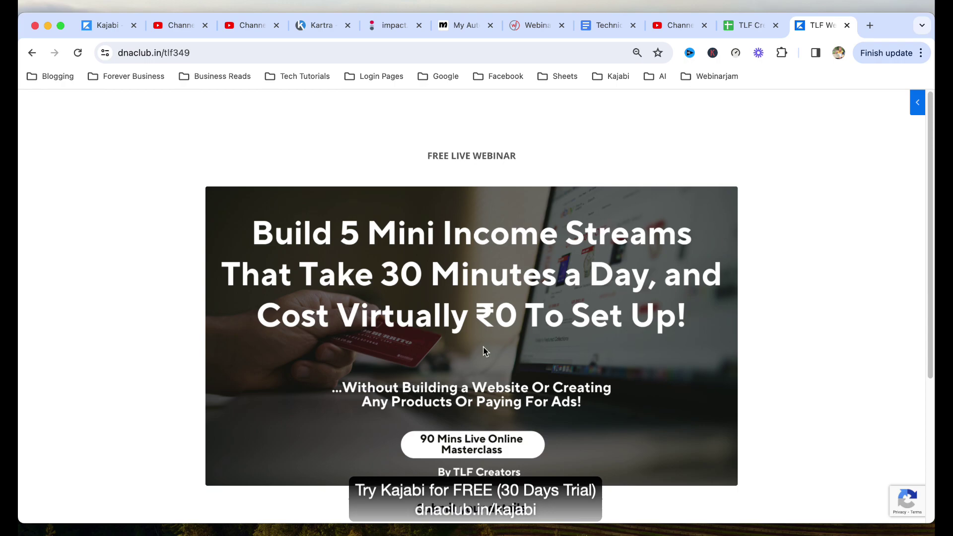
scroll(480, 350, "down", 5)
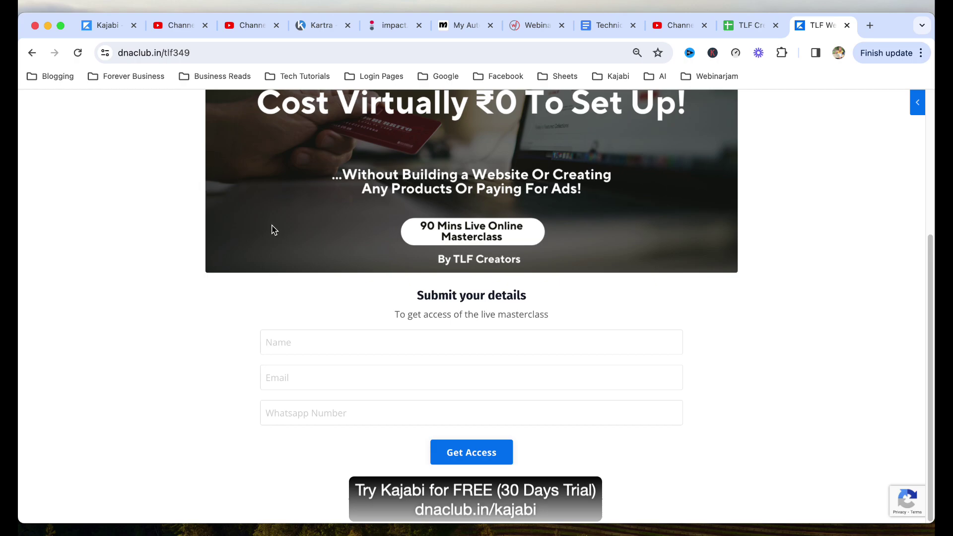
scroll(272, 228, "up", 5)
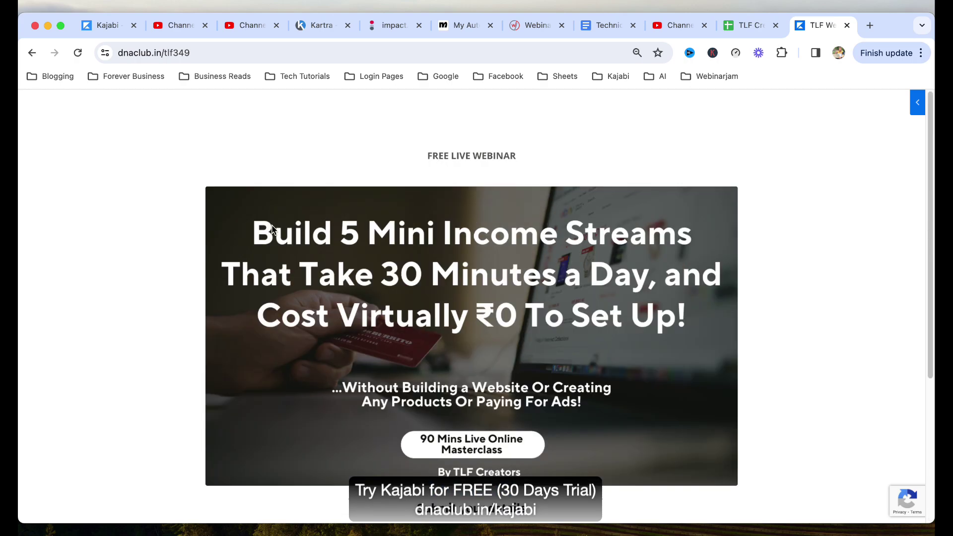
Go to Kajabi Analytics and view the Opt-ins report showing 1,843 opt-ins.
left_click(122, 32)
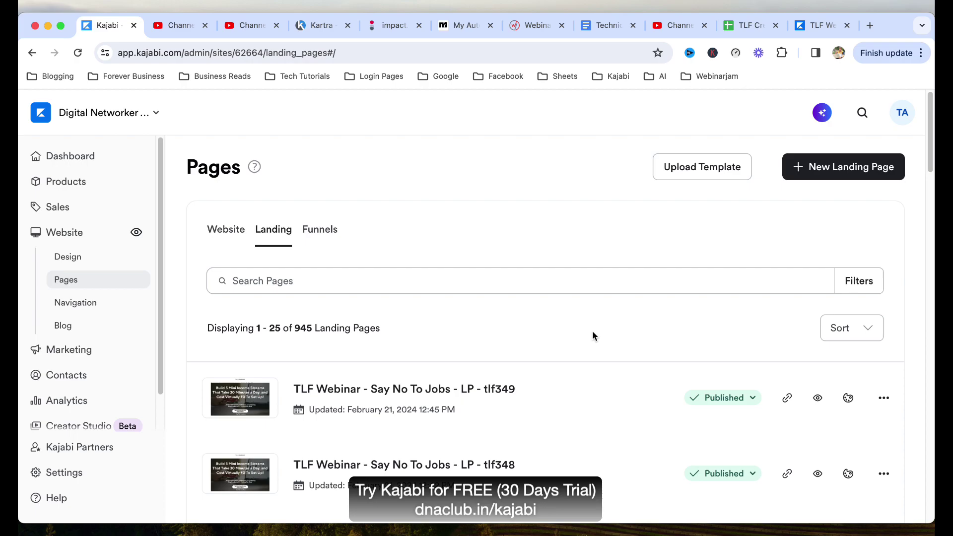
left_click(72, 402)
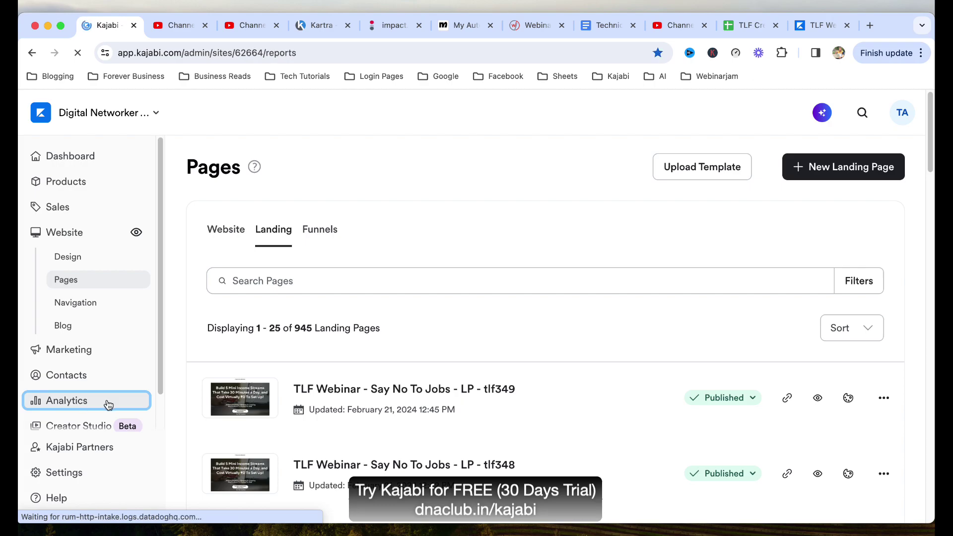
scroll(412, 372, "down", 2)
scroll(411, 372, "down", 2)
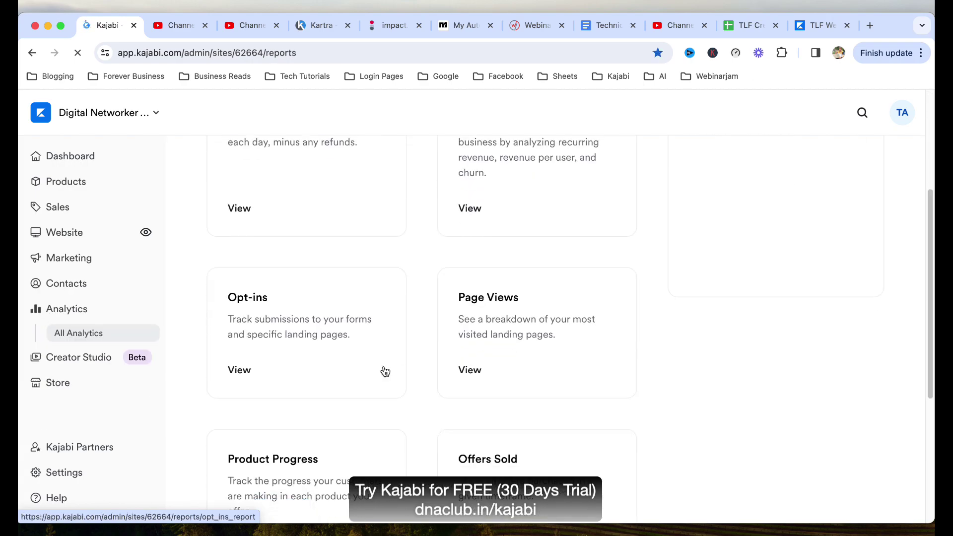
left_click(240, 373)
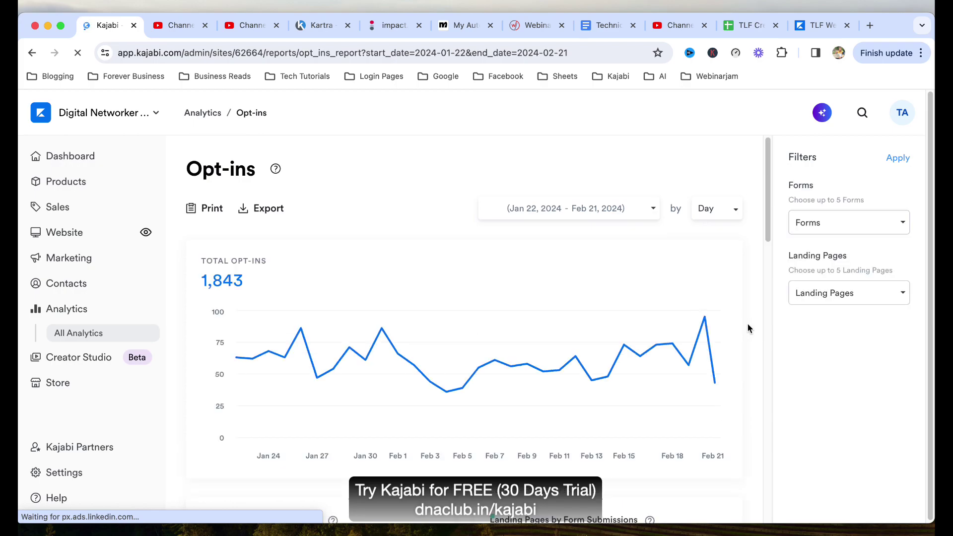
scroll(748, 328, "down", 2)
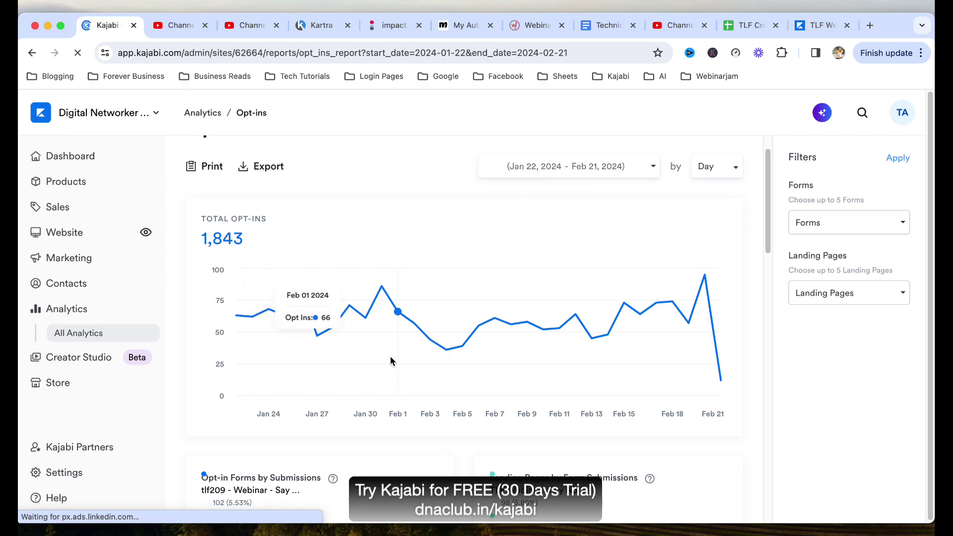
scroll(467, 350, "down", 10)
scroll(467, 355, "up", 2)
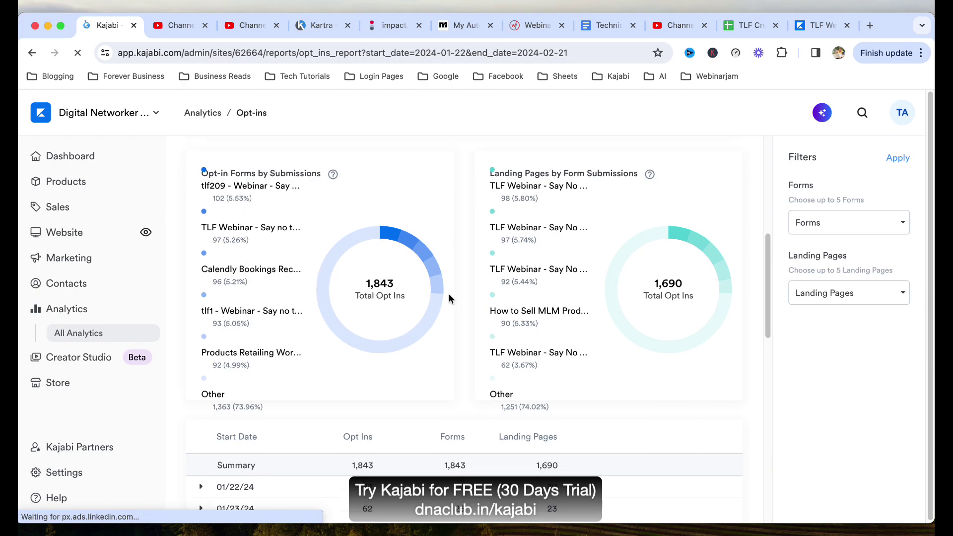
scroll(448, 295, "down", 5)
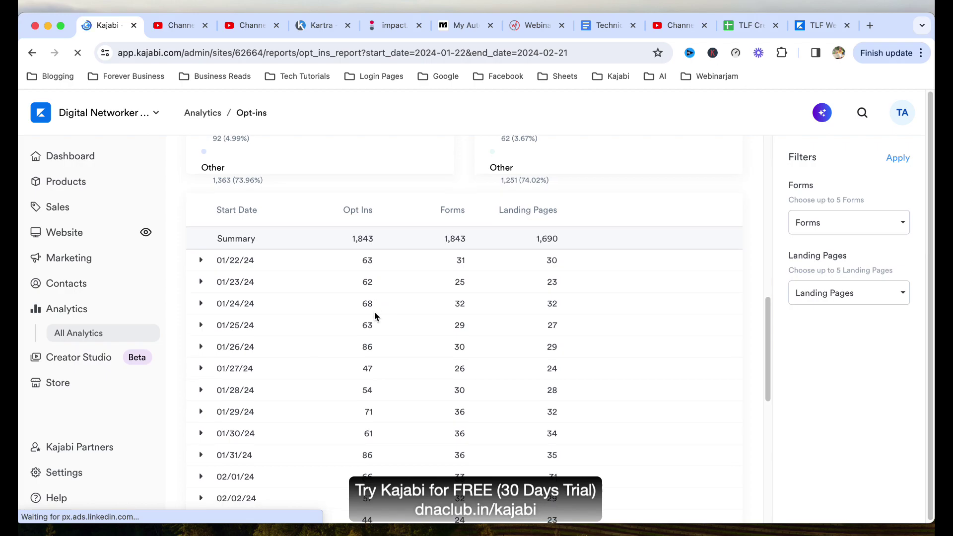
scroll(375, 311, "down", 9)
scroll(373, 357, "down", 1)
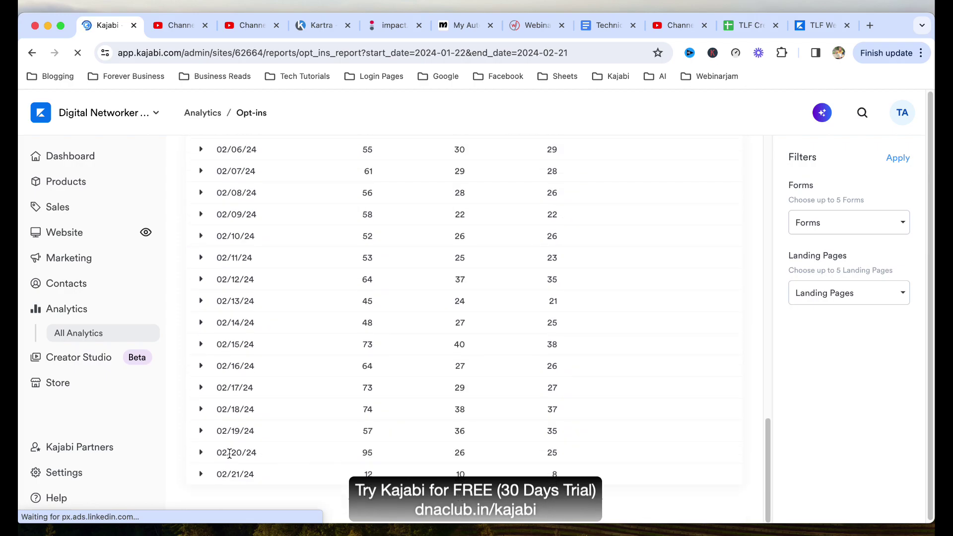
left_click_drag(229, 453, 264, 453)
left_click(364, 452)
double_click(365, 452)
double_click(366, 431)
double_click(362, 410)
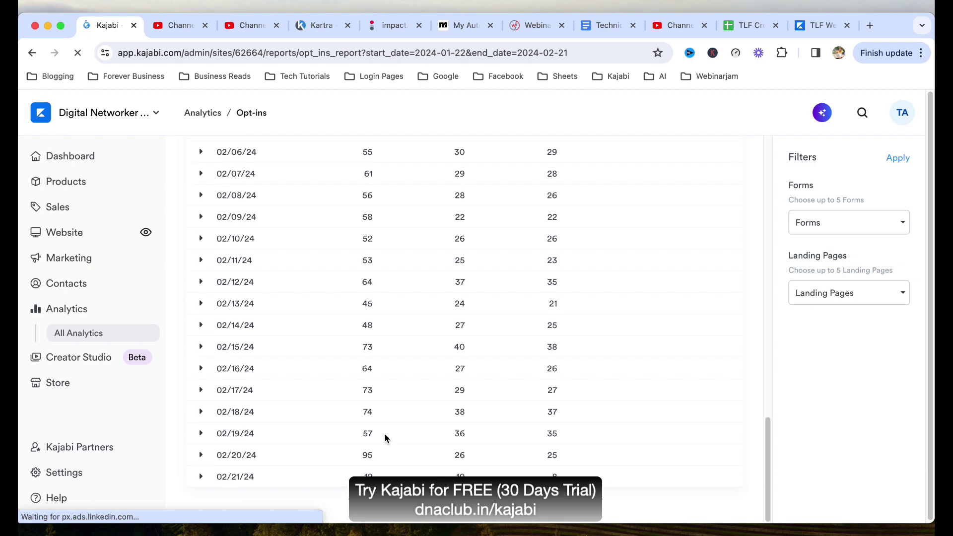
Review the Opt-ins chart and donut charts, then return to the kajabi bonuses.png $250 bonus list.
scroll(389, 379, "down", 5)
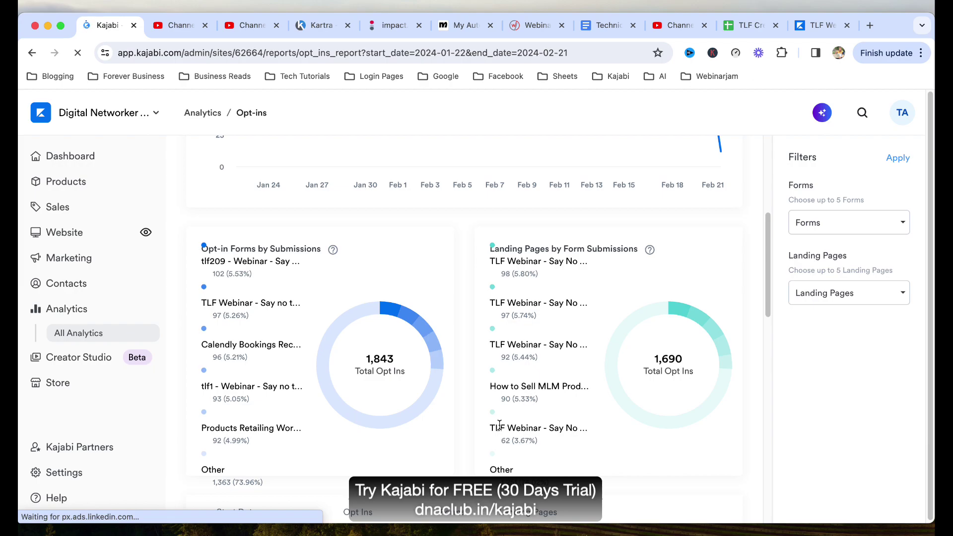
scroll(458, 362, "up", 5)
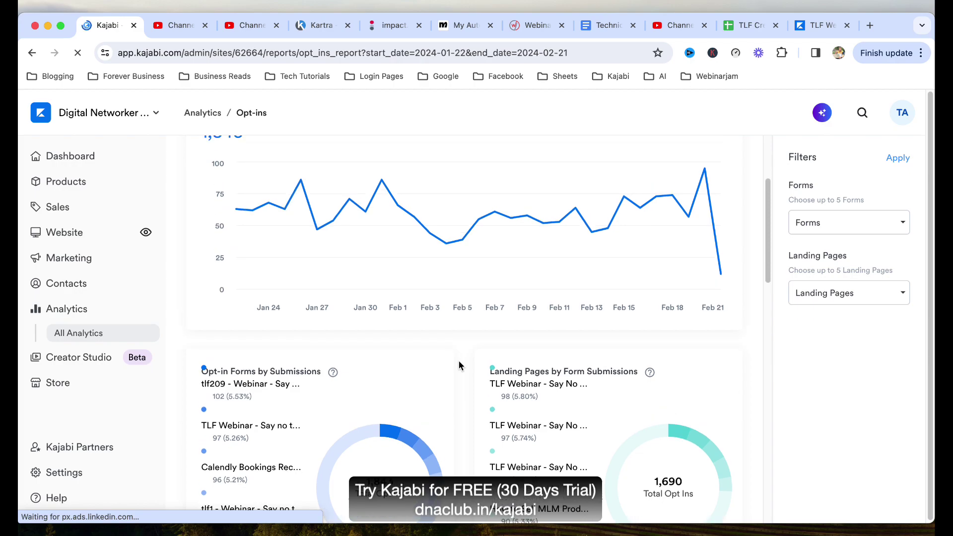
scroll(458, 365, "up", 1)
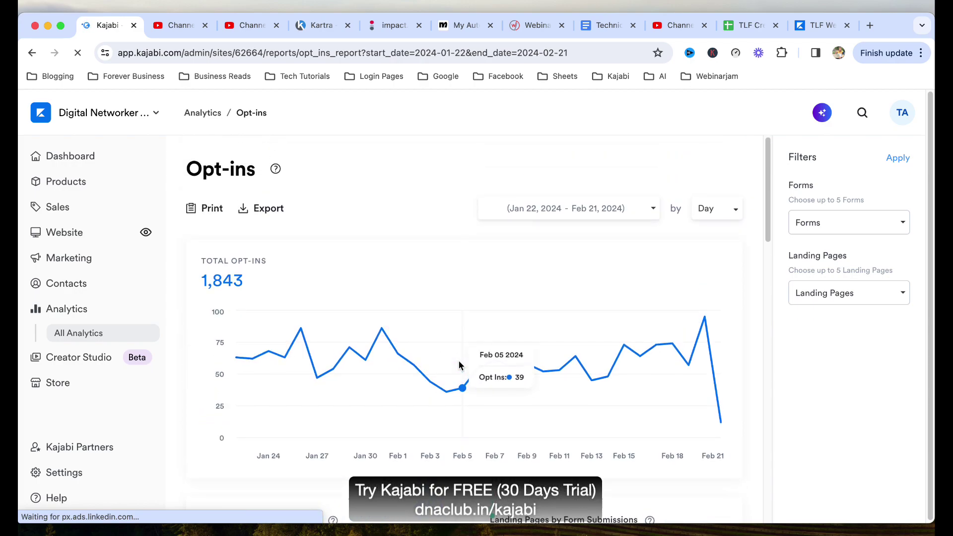
scroll(459, 362, "down", 2)
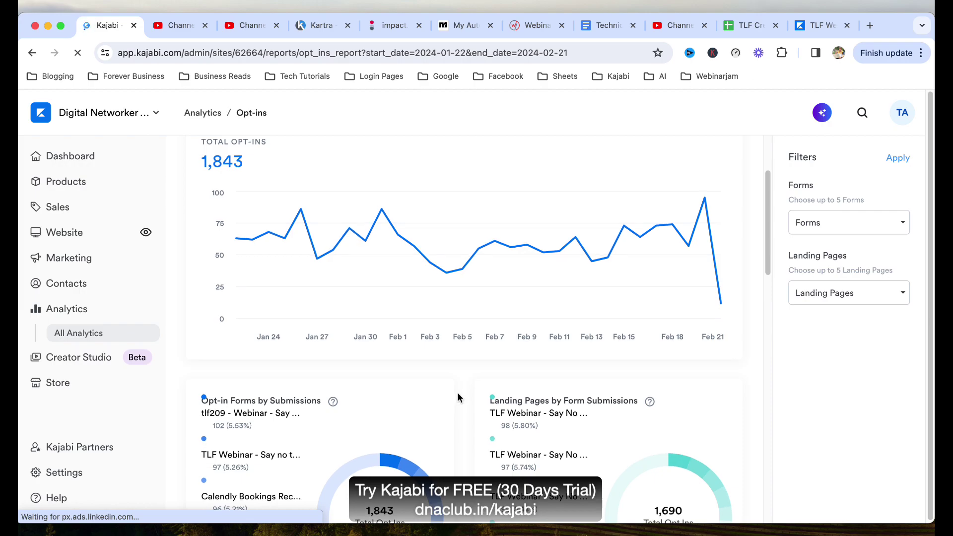
scroll(457, 392, "down", 3)
scroll(457, 392, "down", 1)
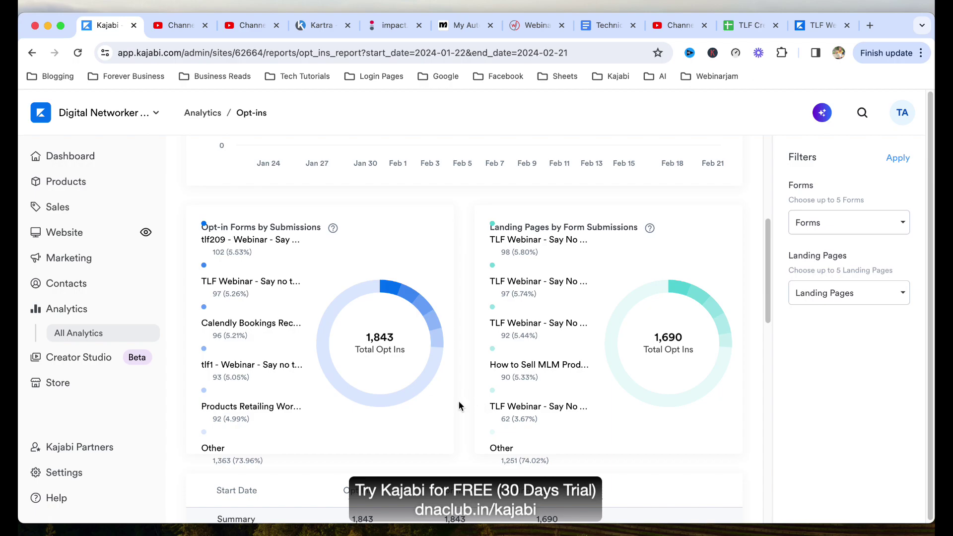
scroll(470, 387, "down", 1)
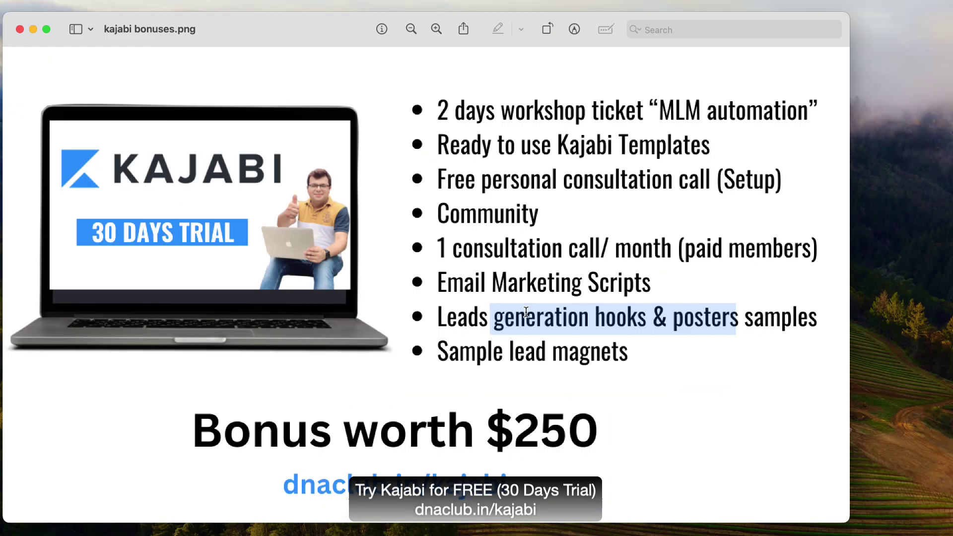
left_click(688, 342)
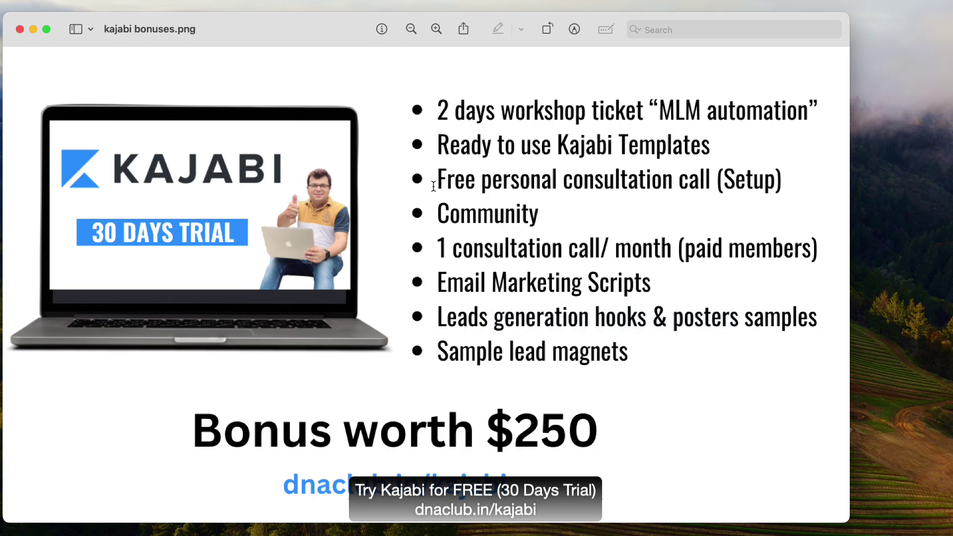
left_click_drag(436, 182, 802, 182)
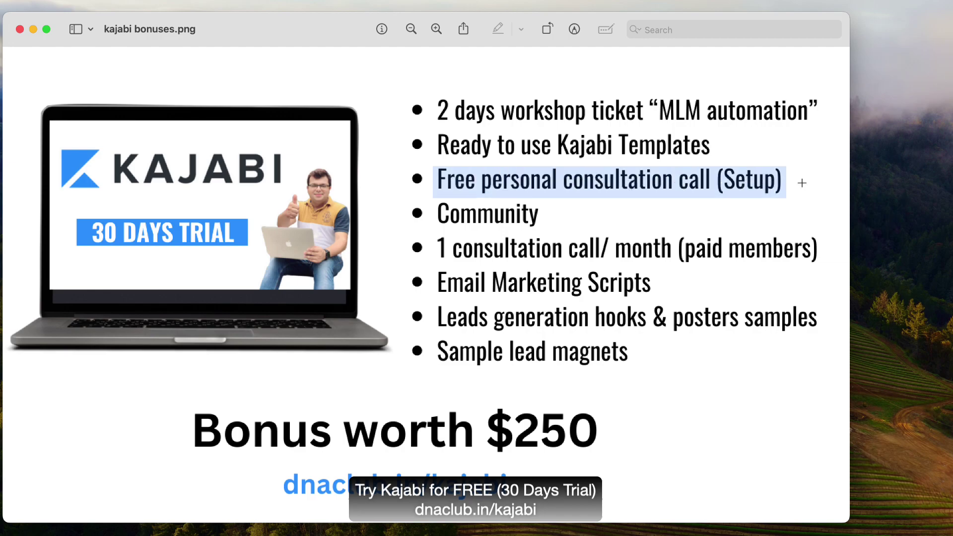
left_click(802, 183)
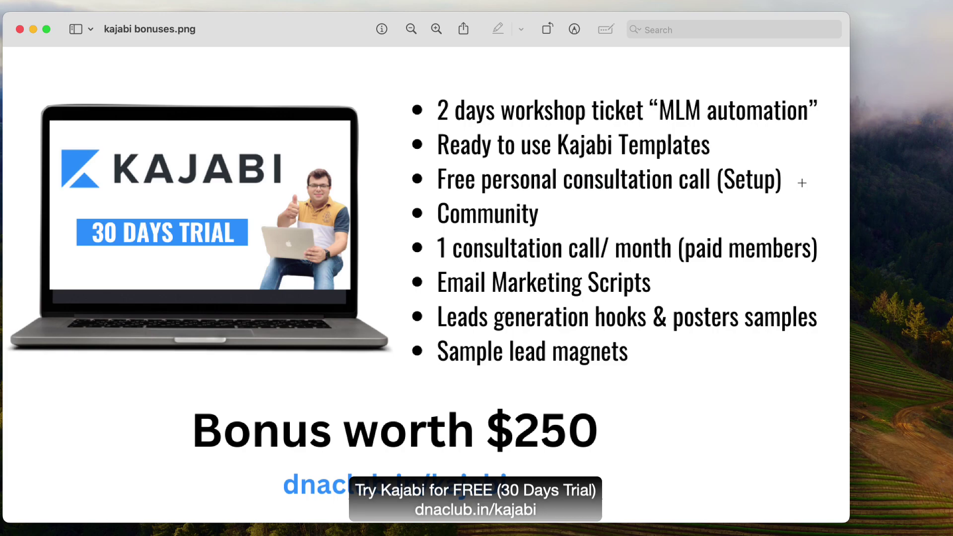
left_click(896, 79)
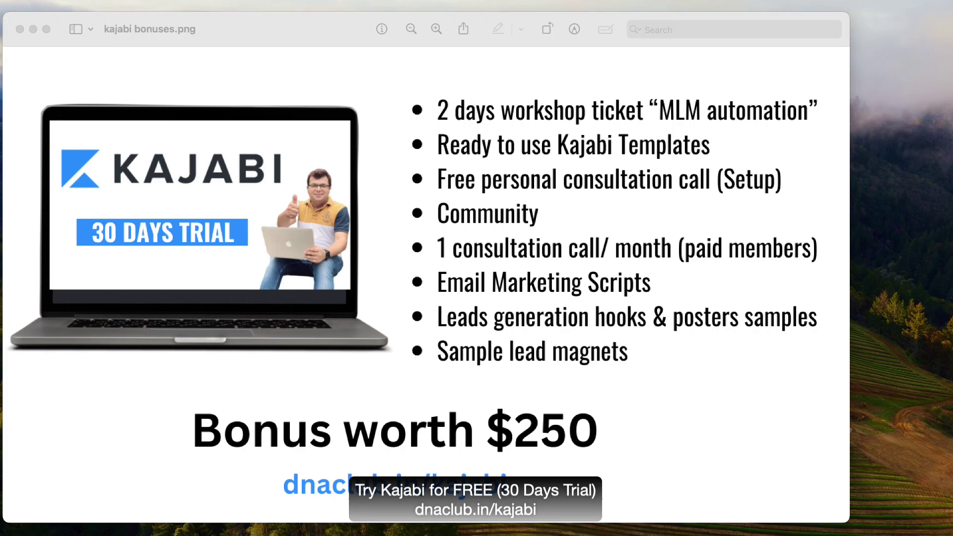